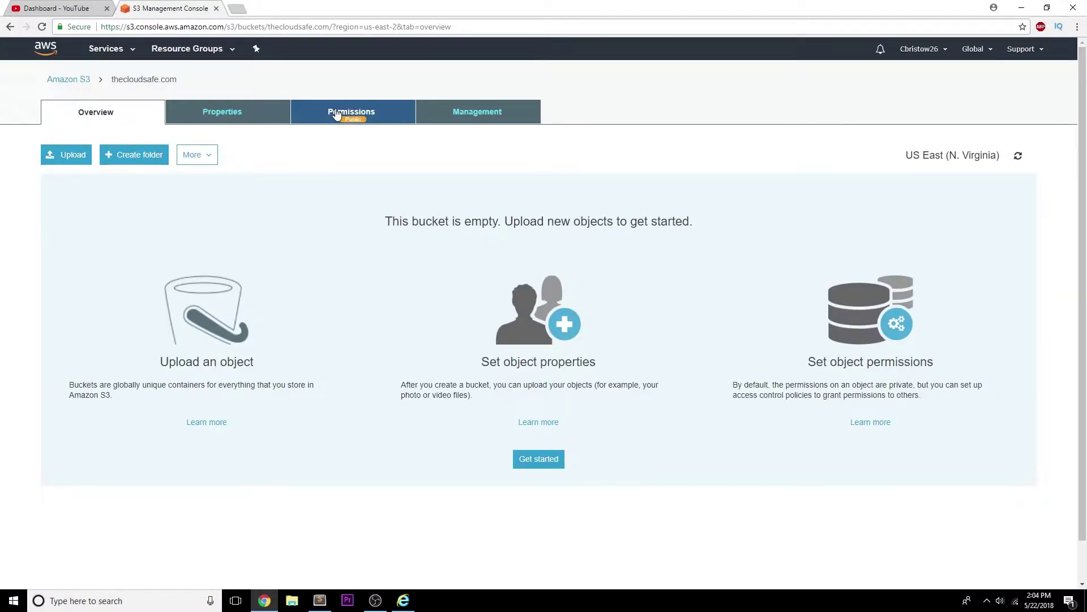
# Enable static website hosting on the thecloudsafe.com bucket with index.html as index document and error.html as error document, and save.
pyautogui.click(274, 111)
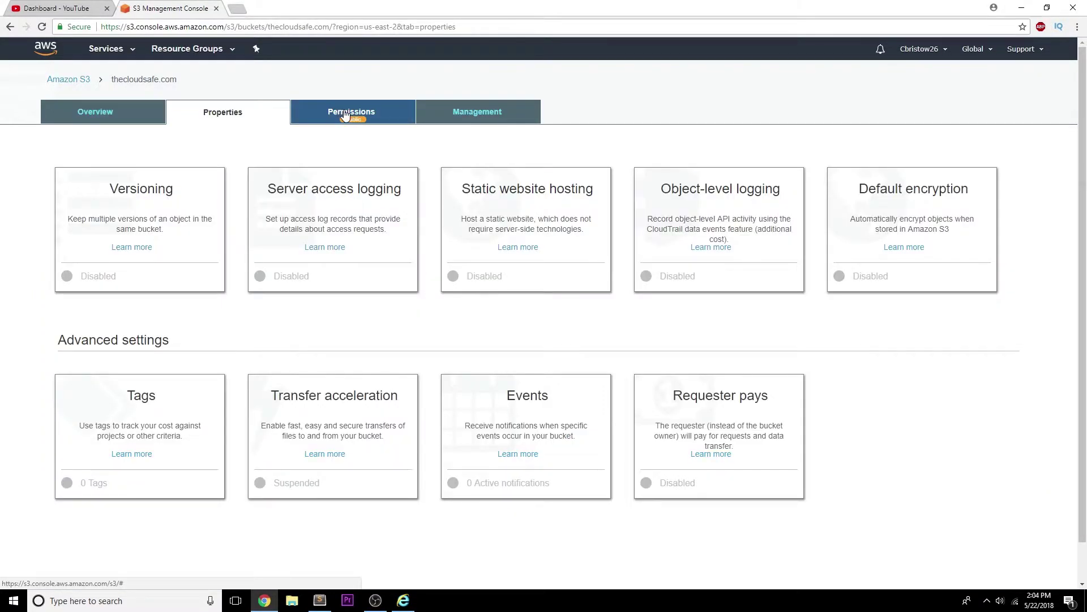
pyautogui.click(484, 187)
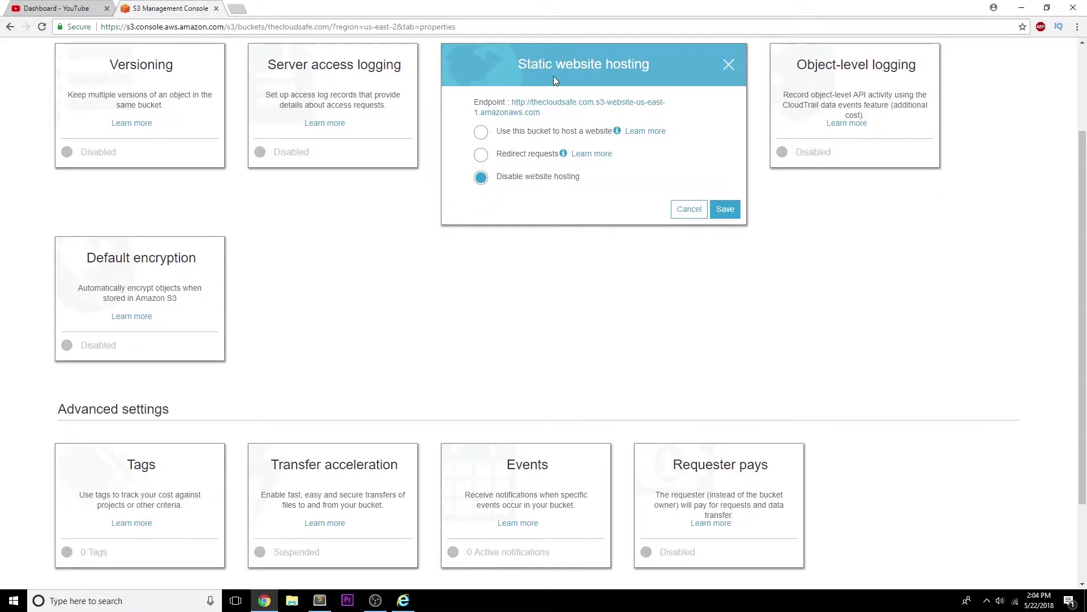
pyautogui.click(540, 135)
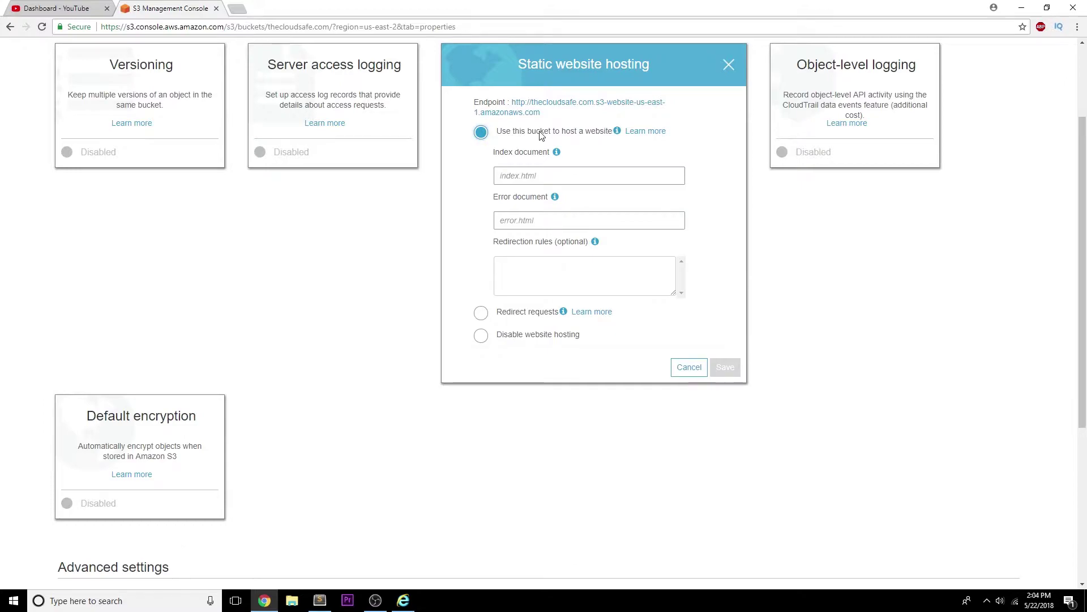
pyautogui.click(563, 173)
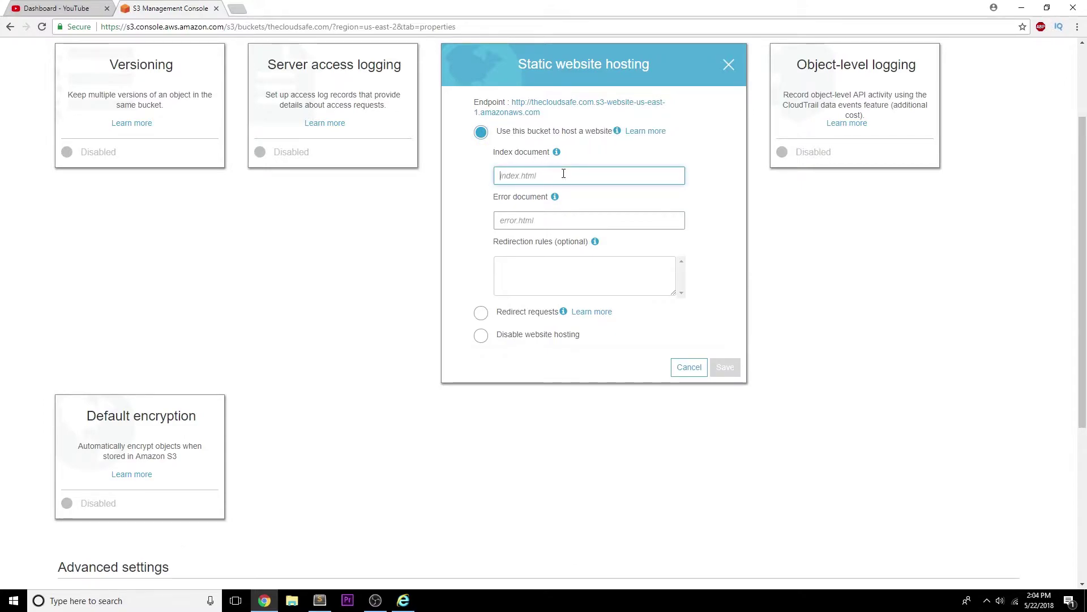
pyautogui.write('index.html')
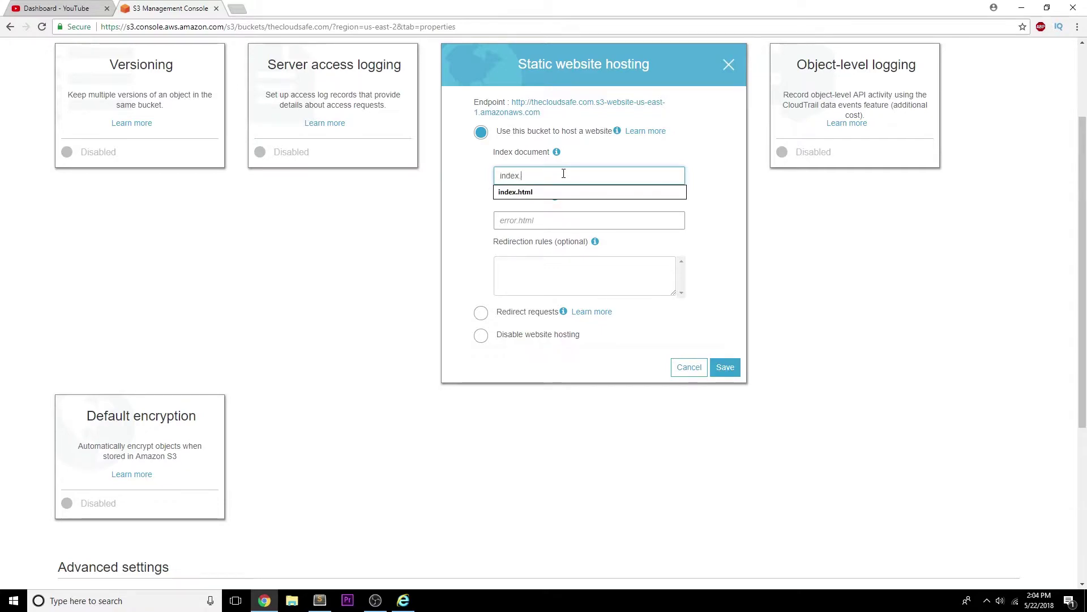
pyautogui.press('Tab')
pyautogui.write('error.html')
pyautogui.press('Tab')
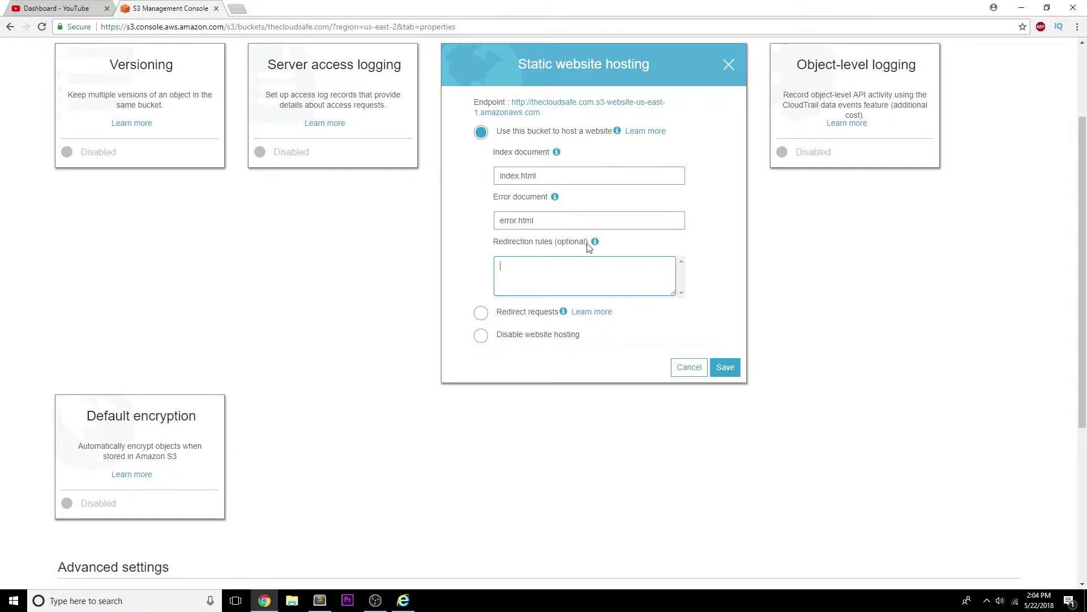
pyautogui.click(724, 367)
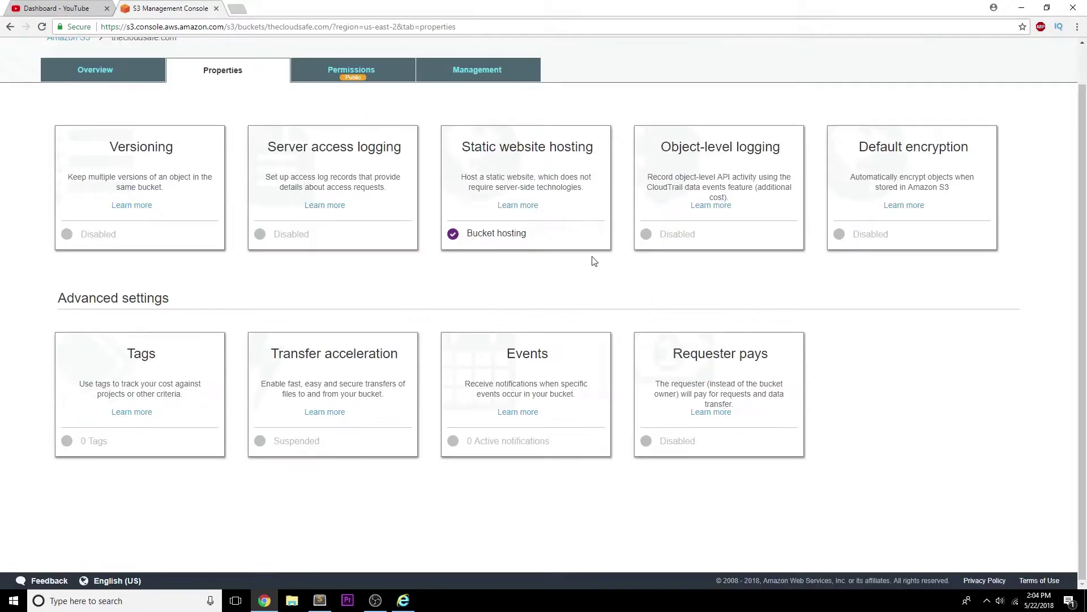
# Open the bucket's static website endpoint to test it, then close the page.
pyautogui.click(517, 161)
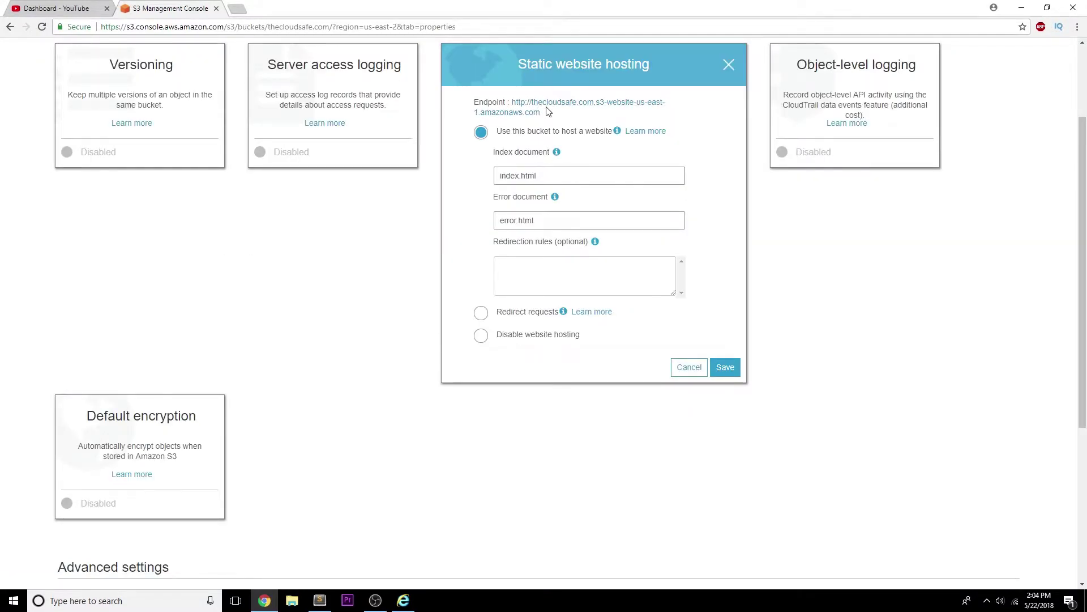
pyautogui.scroll(1, 515, 139)
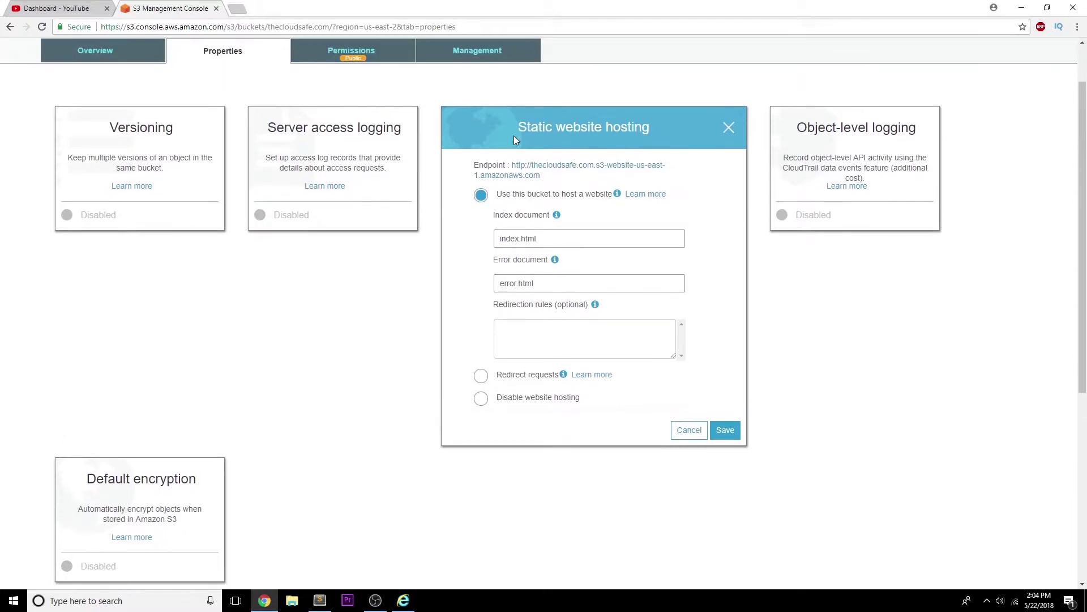
pyautogui.click(538, 165)
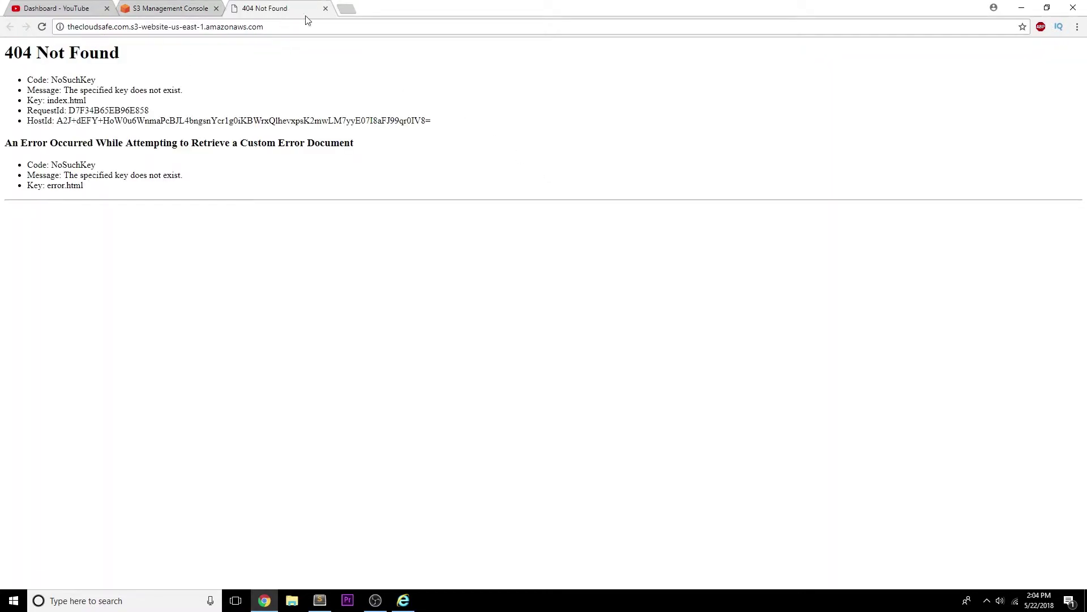
pyautogui.click(326, 9)
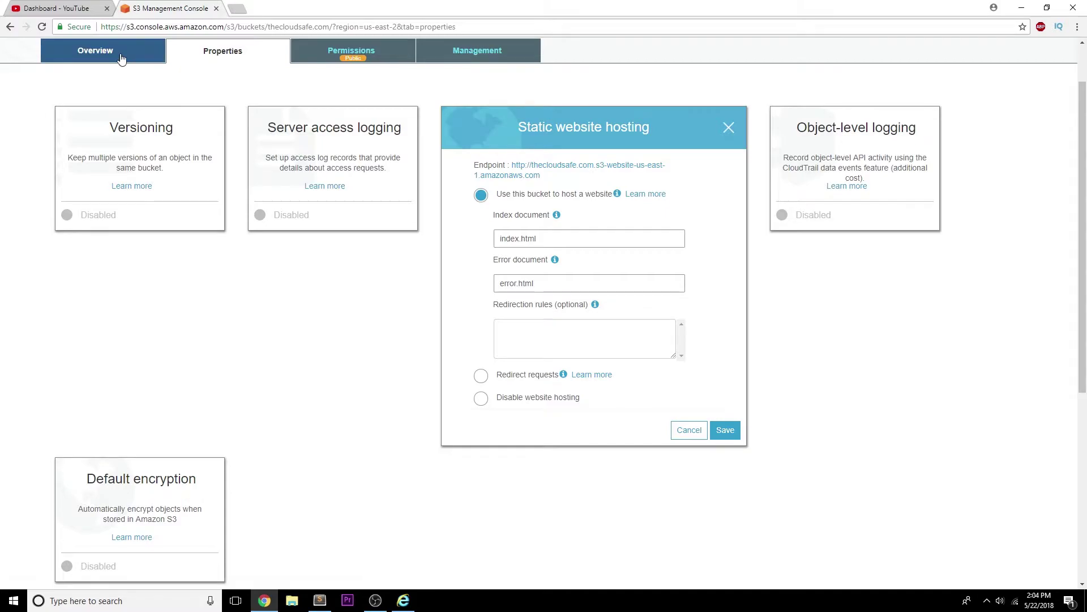
# Return to the bucket's overview and check the index.html code in Sublime Text.
pyautogui.click(99, 51)
pyautogui.click(319, 600)
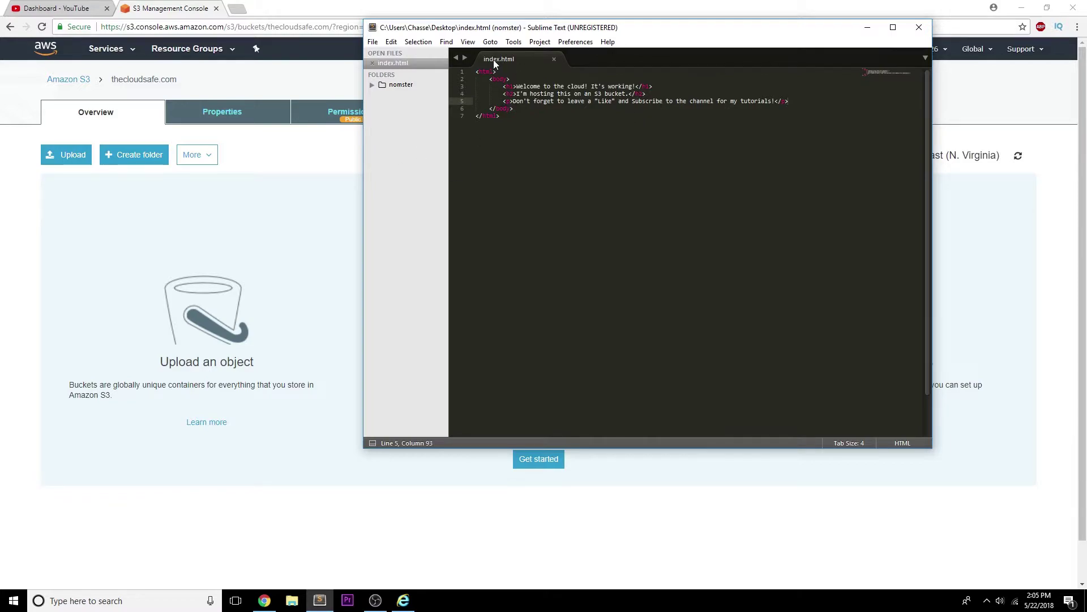
pyautogui.click(316, 150)
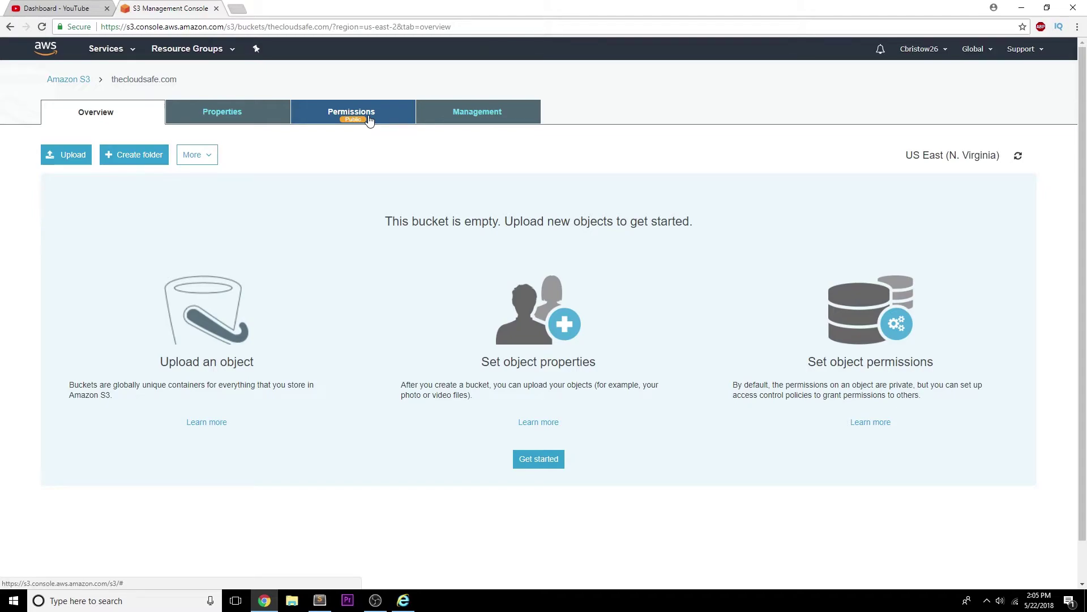
# Start an upload to the bucket and add the index.html file from the Desktop.
pyautogui.click(80, 153)
pyautogui.click(622, 288)
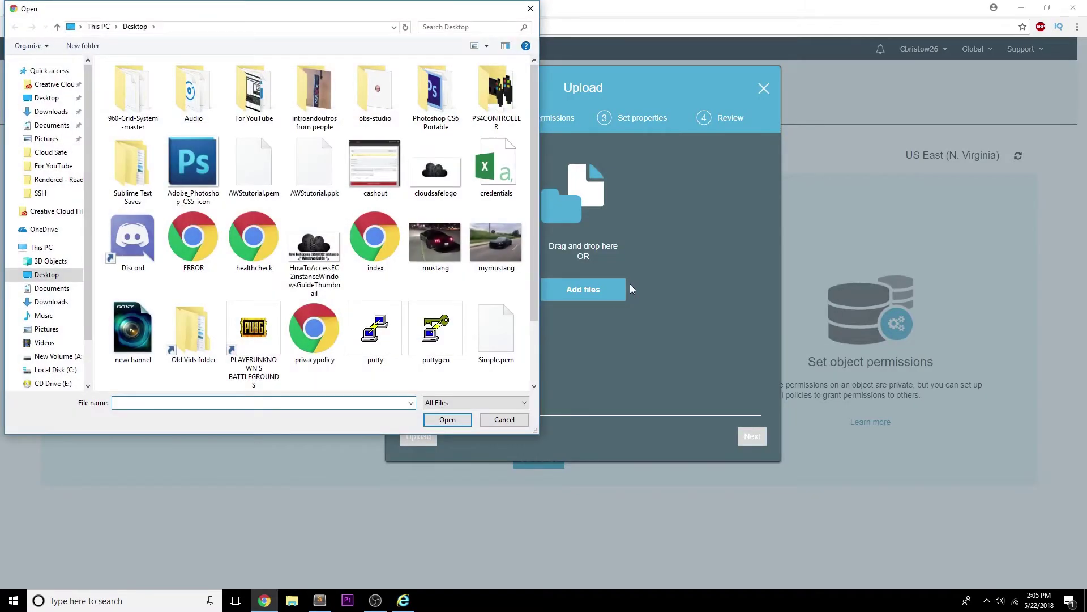
pyautogui.write('in')
pyautogui.press('Down')
pyautogui.press('Return')
pyautogui.click(449, 419)
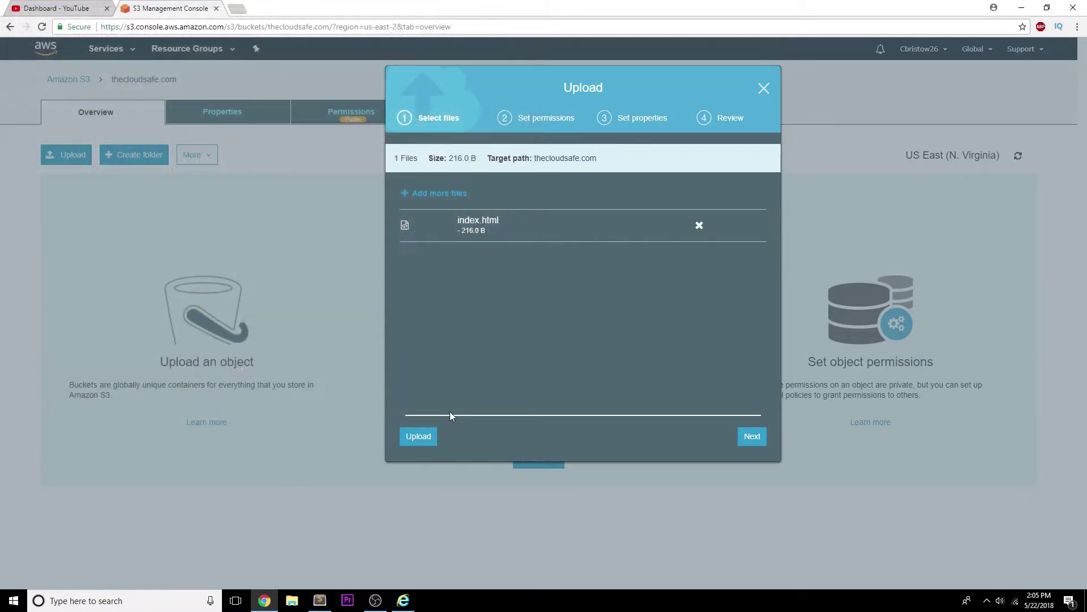
# Grant public read access to index.html, keep the default properties, and upload it to the bucket.
pyautogui.click(752, 435)
pyautogui.click(558, 361)
pyautogui.click(521, 390)
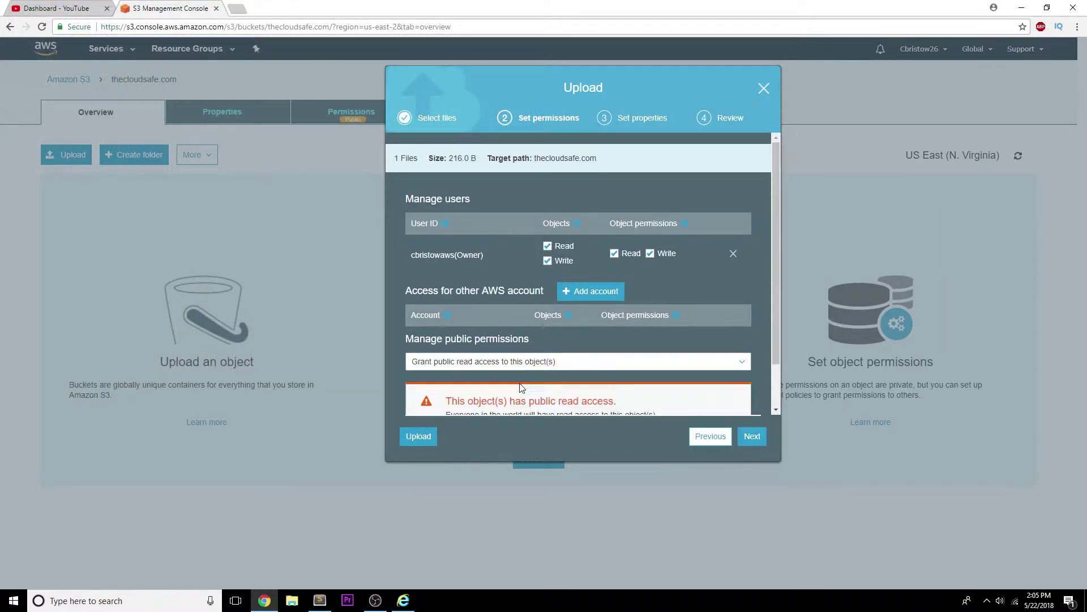
pyautogui.click(753, 436)
pyautogui.click(755, 438)
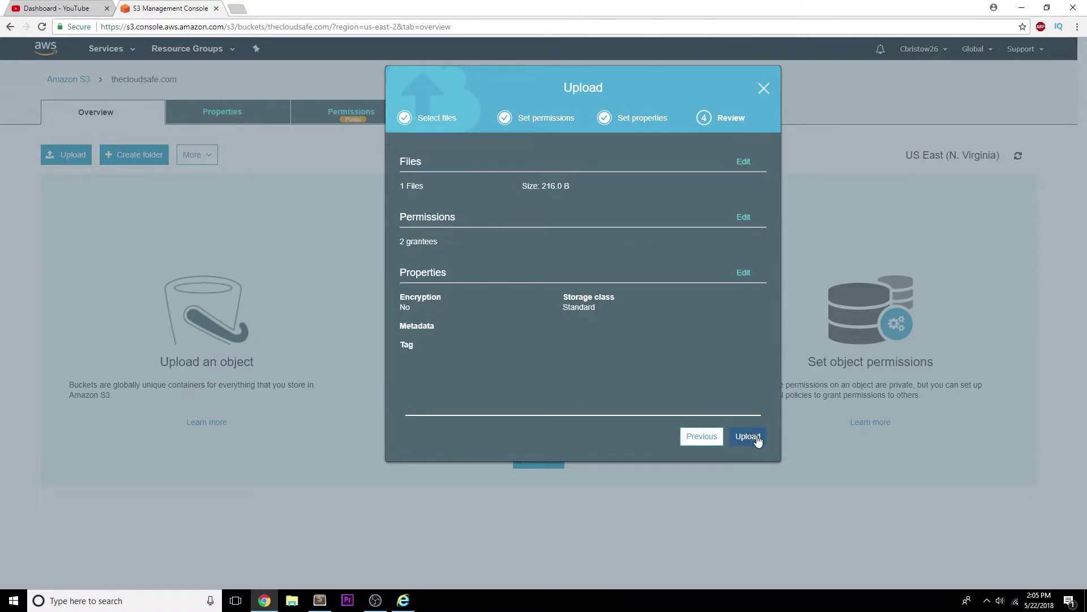
pyautogui.click(748, 436)
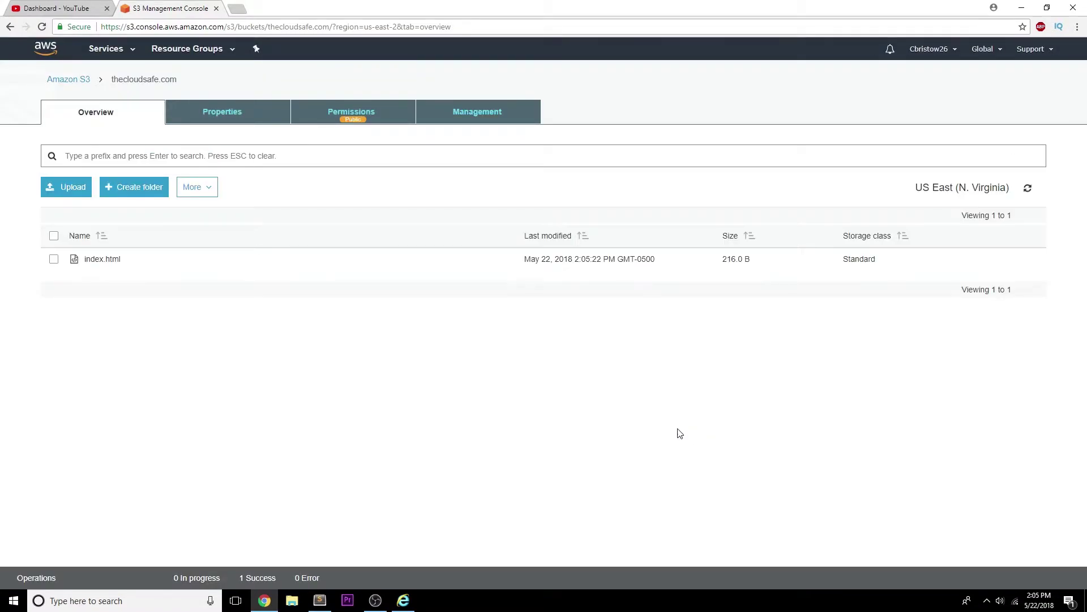
# Open the static website hosting endpoint again to check the uploaded page, then close it.
pyautogui.click(357, 114)
pyautogui.click(234, 115)
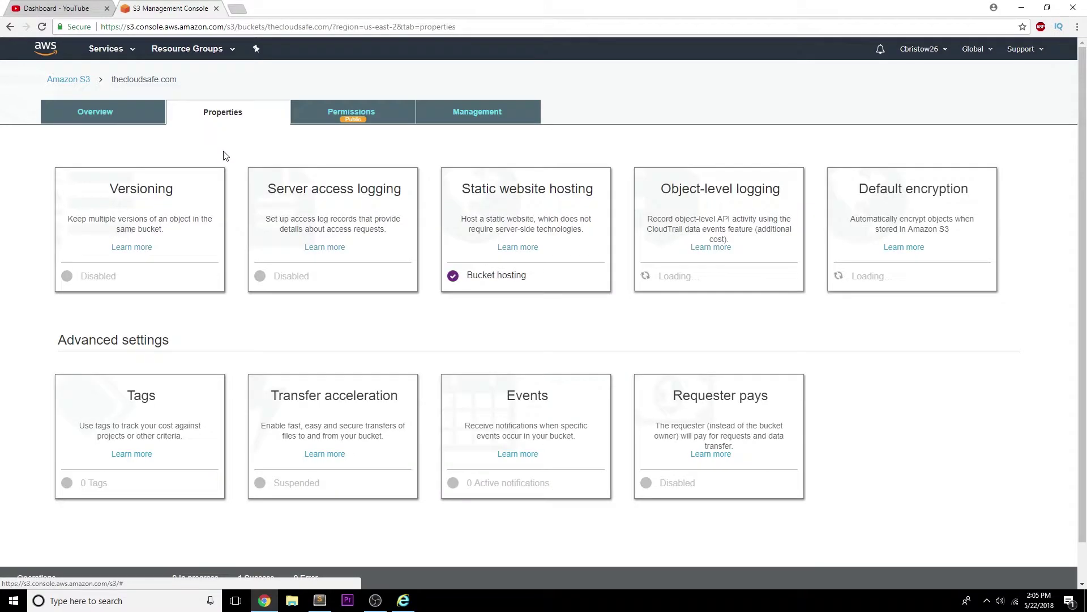
pyautogui.click(552, 220)
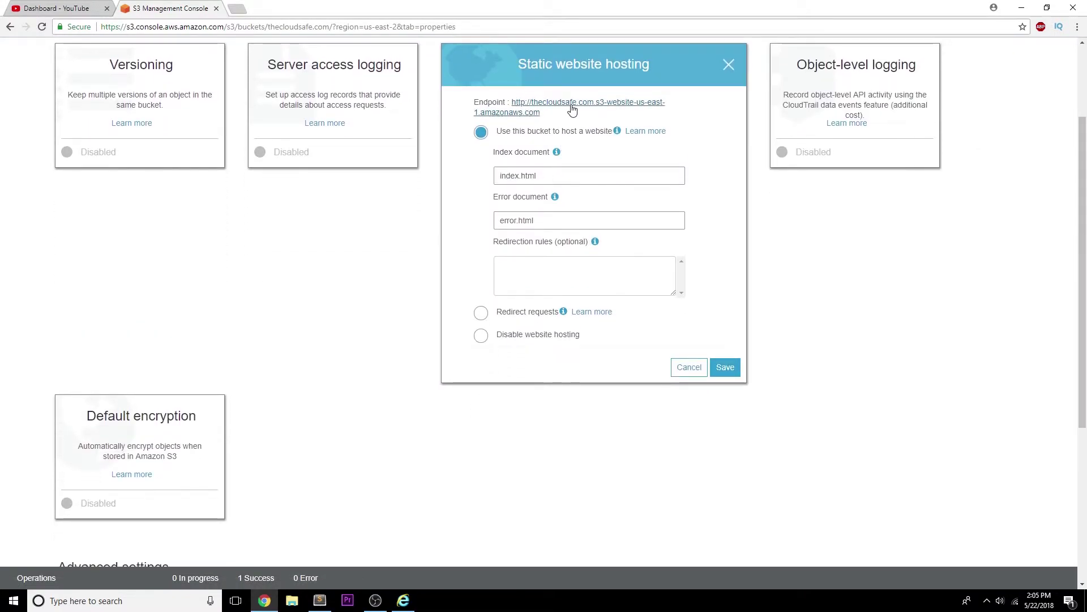
pyautogui.click(572, 110)
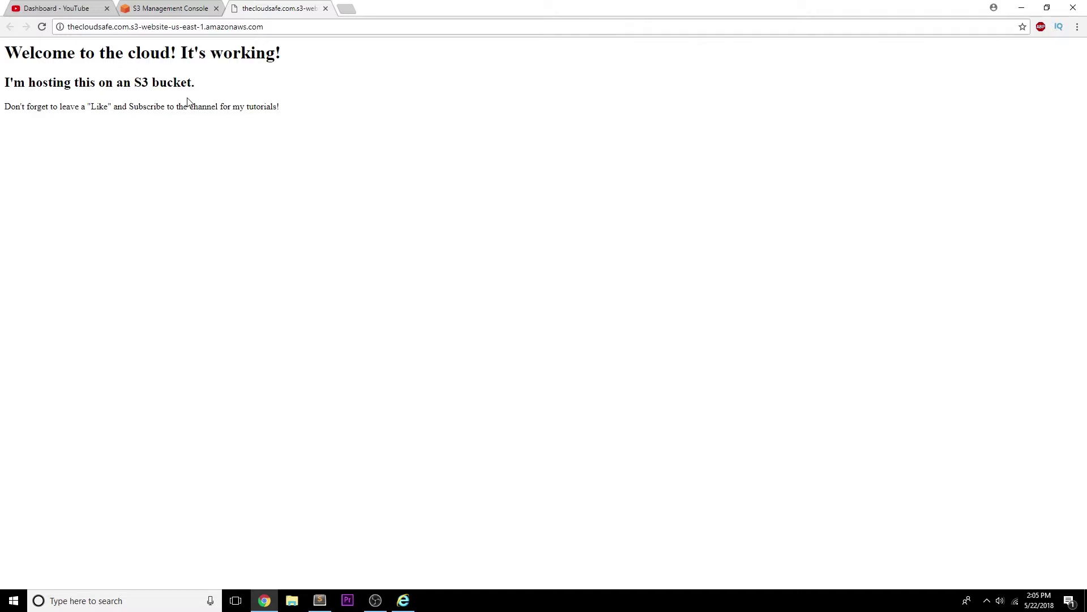
pyautogui.click(326, 9)
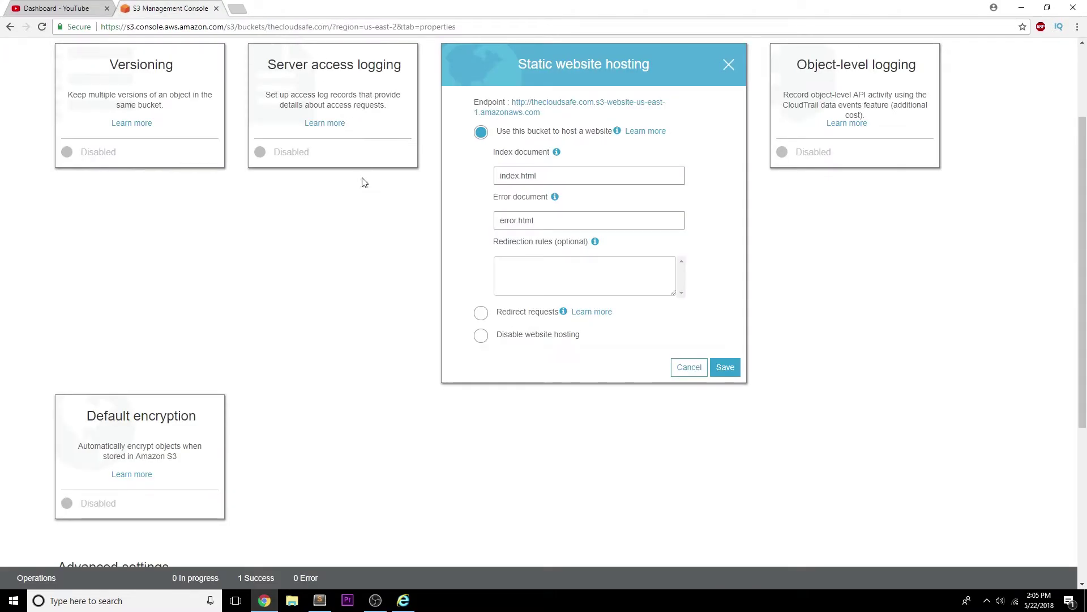
# Switch to the Route 53 service and open the record sets of the thecloudsafe.com hosted zone.
pyautogui.scroll(3, 342, 457)
pyautogui.click(106, 49)
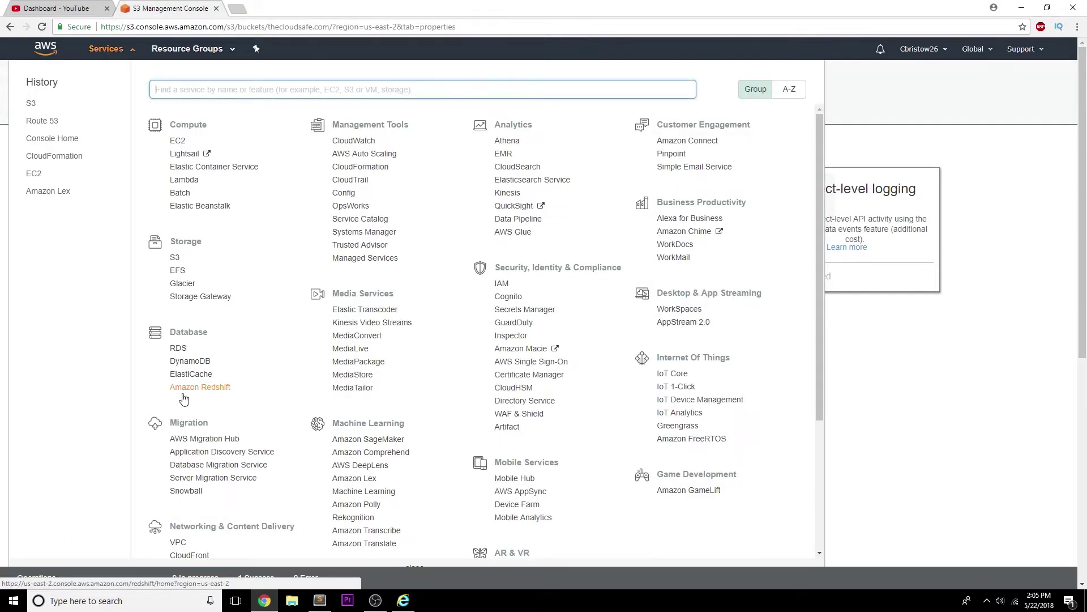
pyautogui.scroll(-2, 204, 454)
pyautogui.click(200, 455)
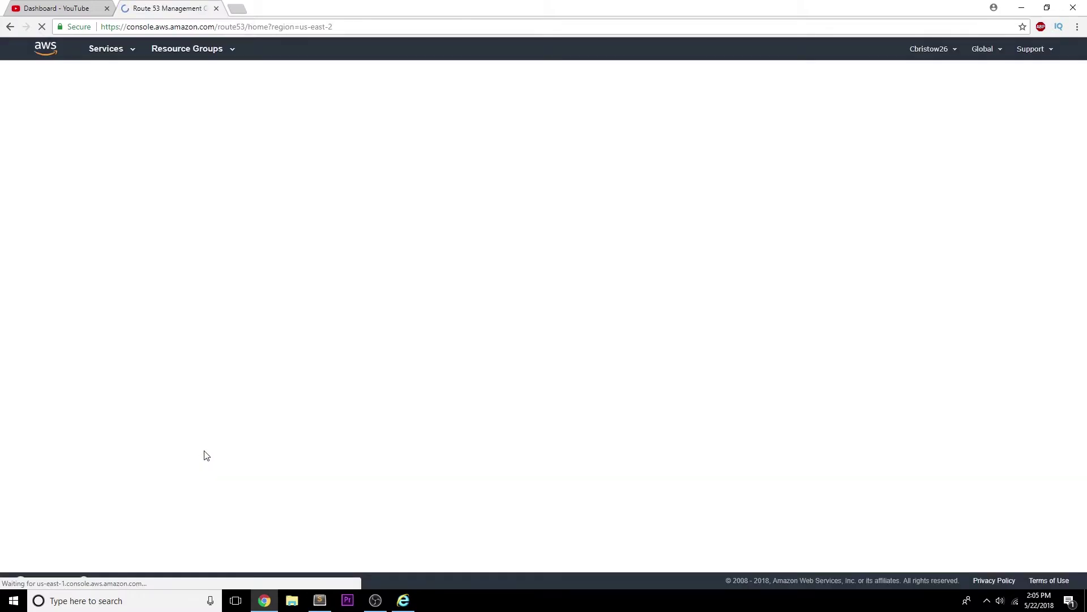
pyautogui.click(68, 224)
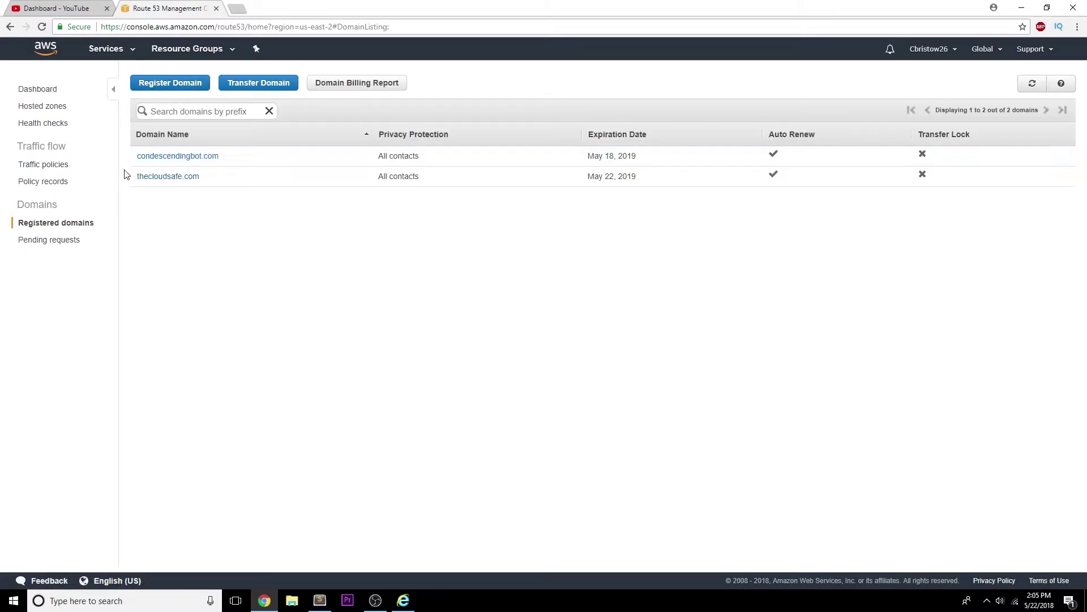
pyautogui.click(38, 113)
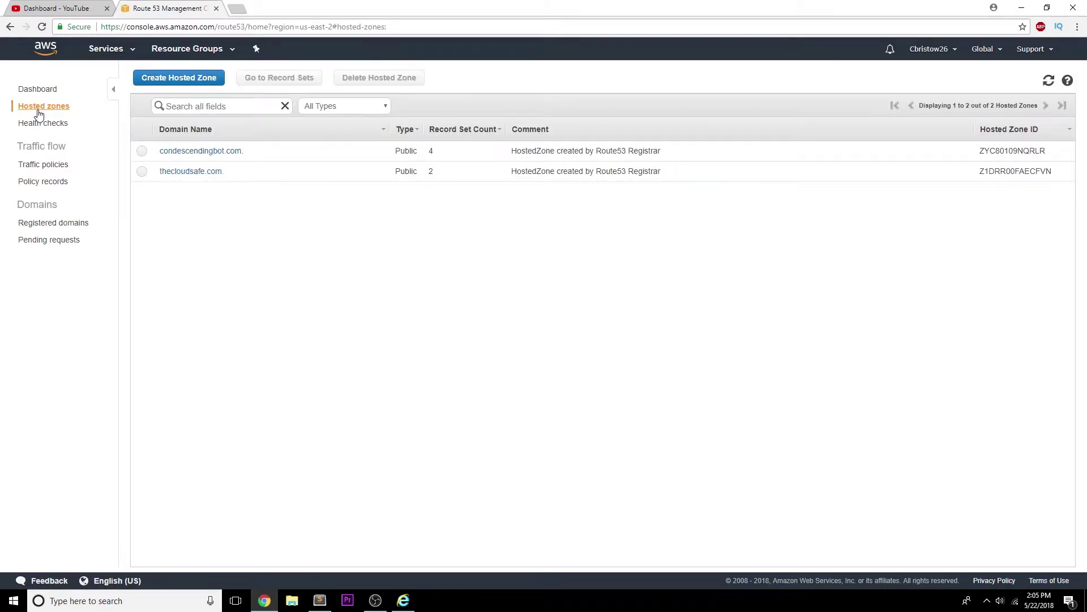
pyautogui.click(185, 173)
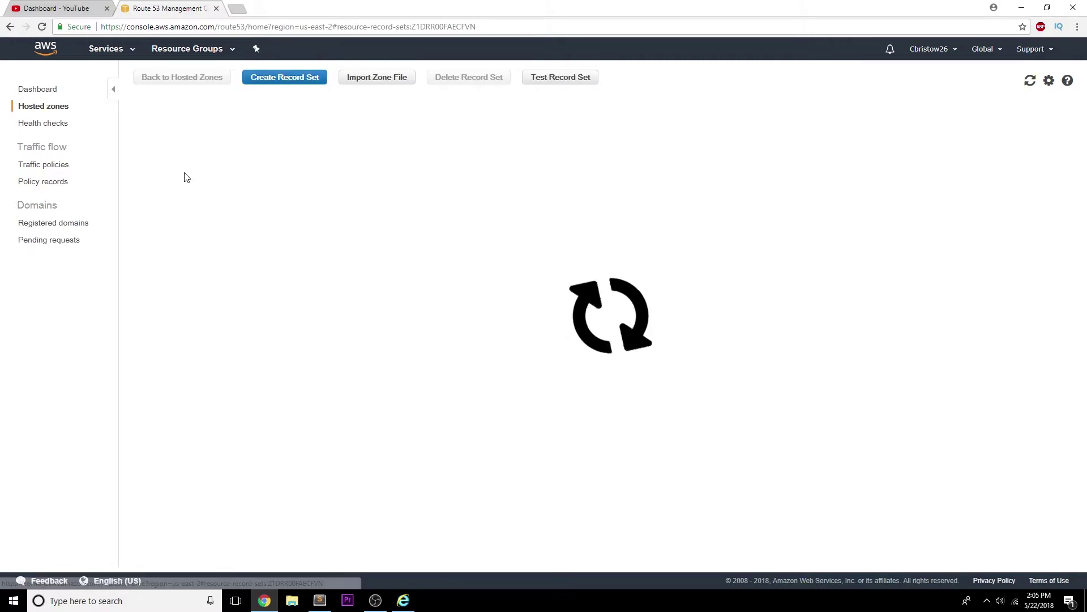
# Create an A – IPv4 address alias record for thecloudsafe.com targeting its S3 website endpoint in us-east-1, leaving the name blank.
pyautogui.click(280, 77)
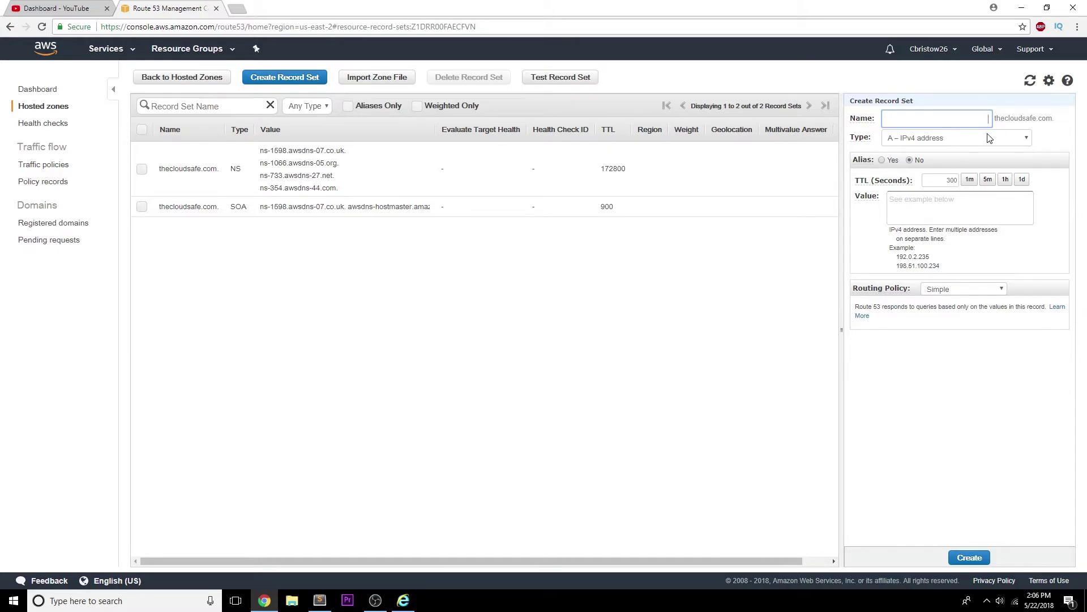
pyautogui.click(906, 138)
pyautogui.click(927, 151)
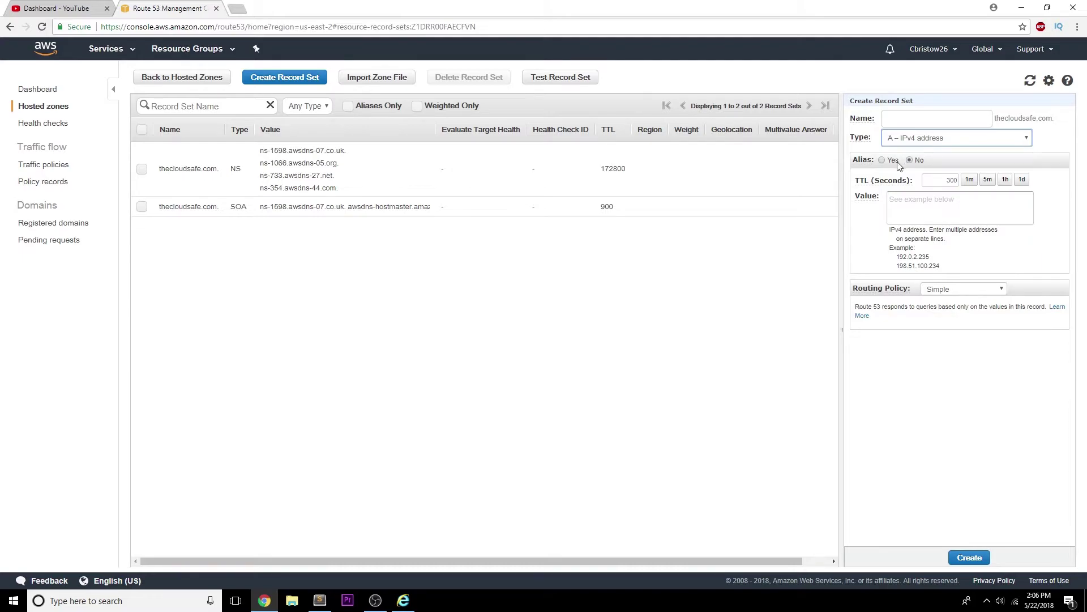
pyautogui.click(883, 161)
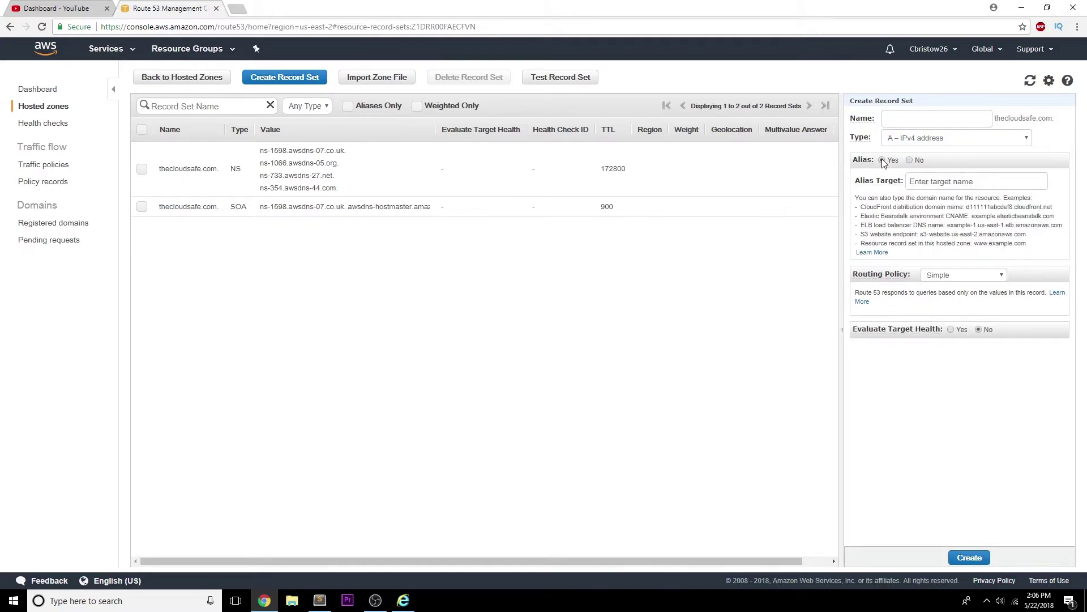
pyautogui.click(937, 183)
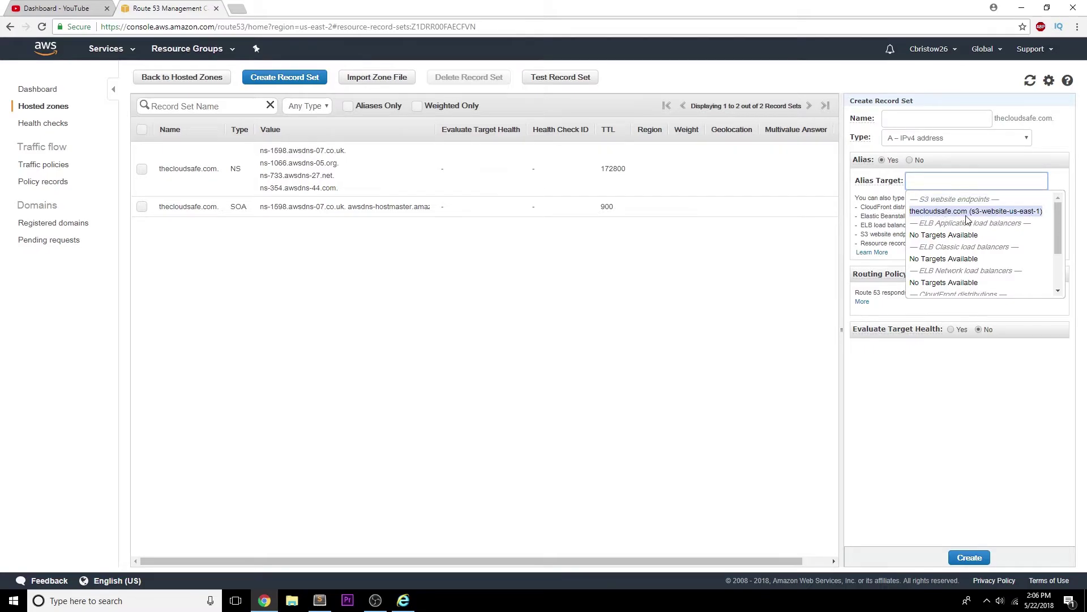
pyautogui.click(938, 212)
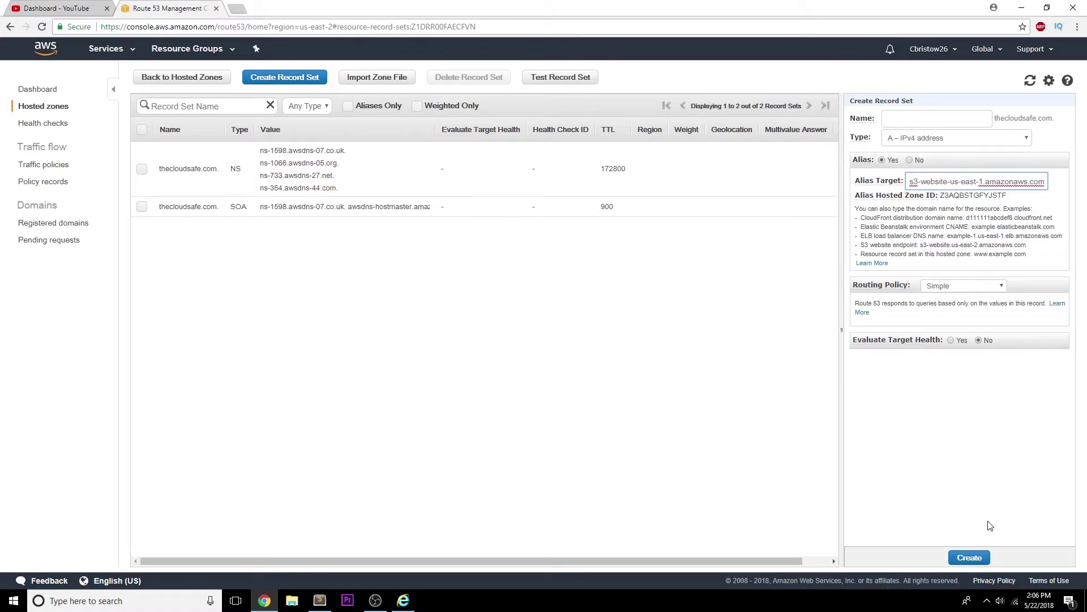
pyautogui.click(970, 557)
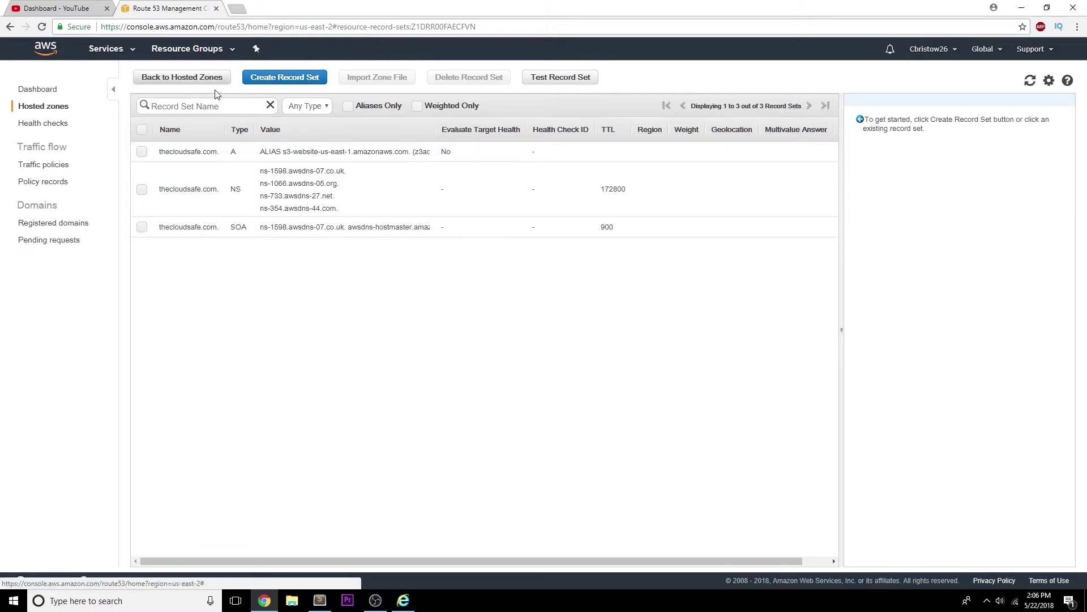
# Switch to Internet Explorer and load thecloudsafe.com to test the domain.
pyautogui.moveTo(404, 600)
pyautogui.click(439, 553)
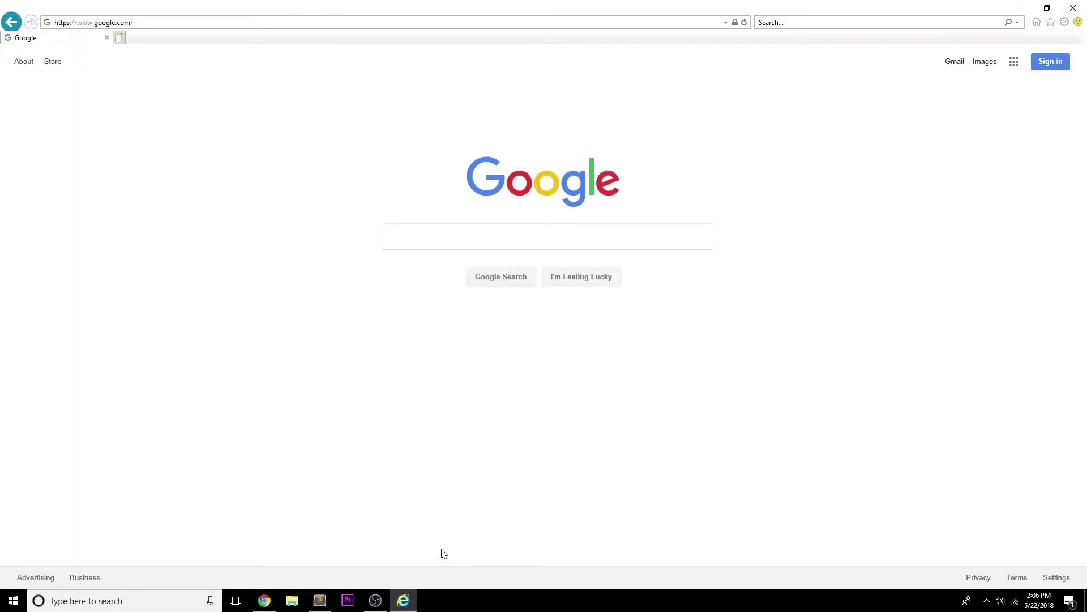
pyautogui.click(152, 23)
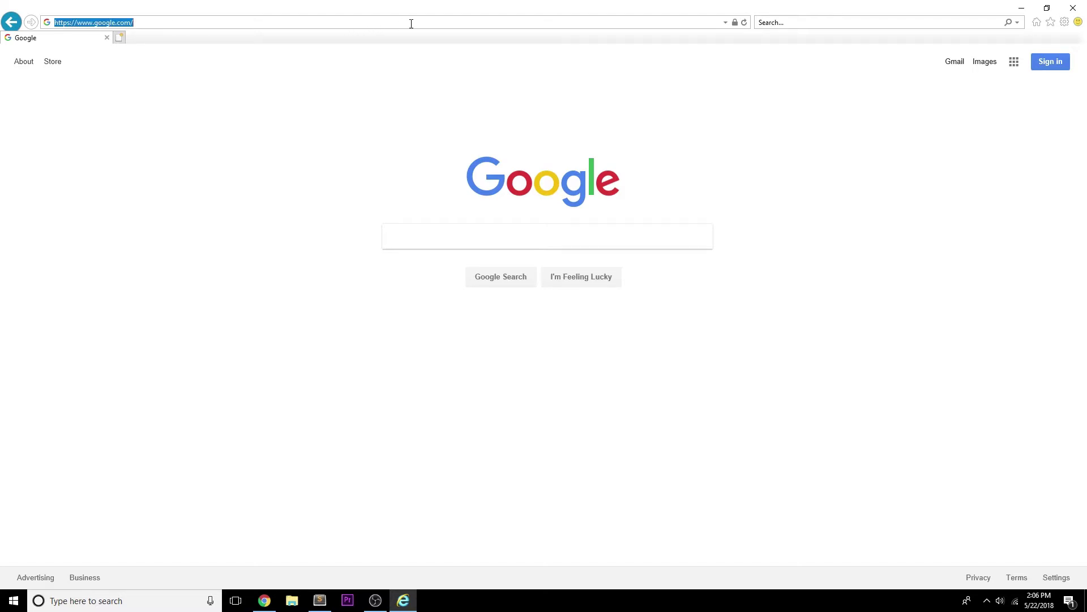
pyautogui.write('thecloudsafe.com/')
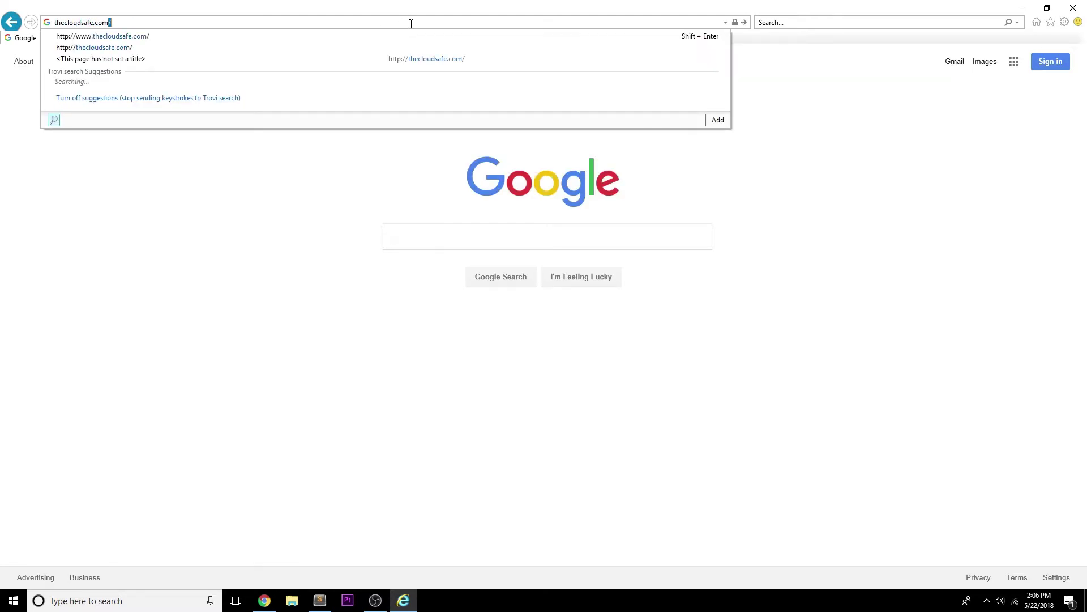
pyautogui.press('Return')
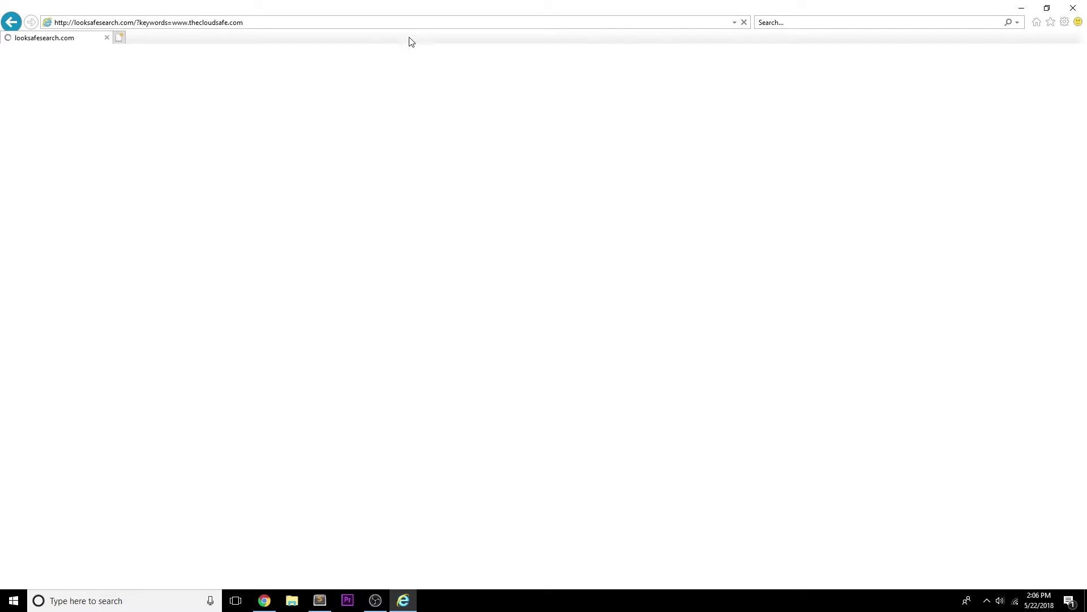
pyautogui.click(375, 600)
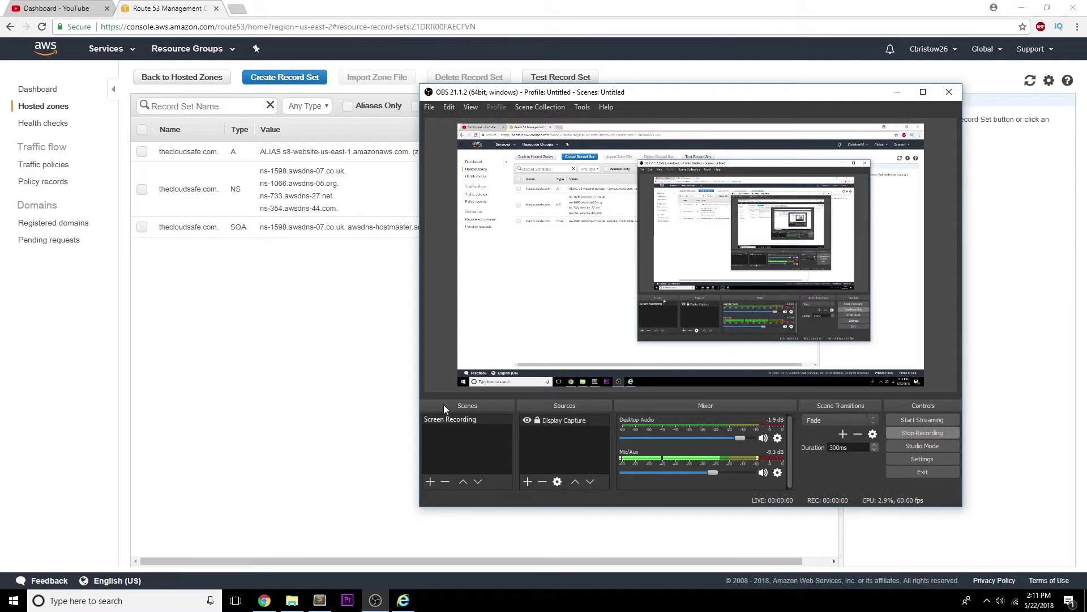
pyautogui.click(303, 380)
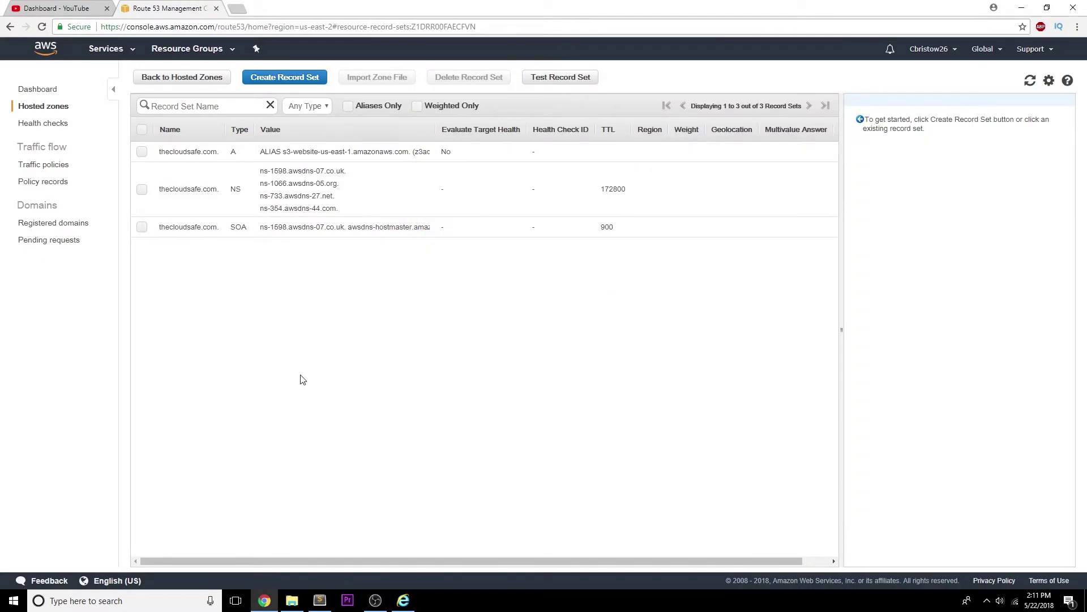
# Switch to Internet Explorer, load thecloudsafe.com again to check the hosted page, and minimize the browser.
pyautogui.moveTo(403, 600)
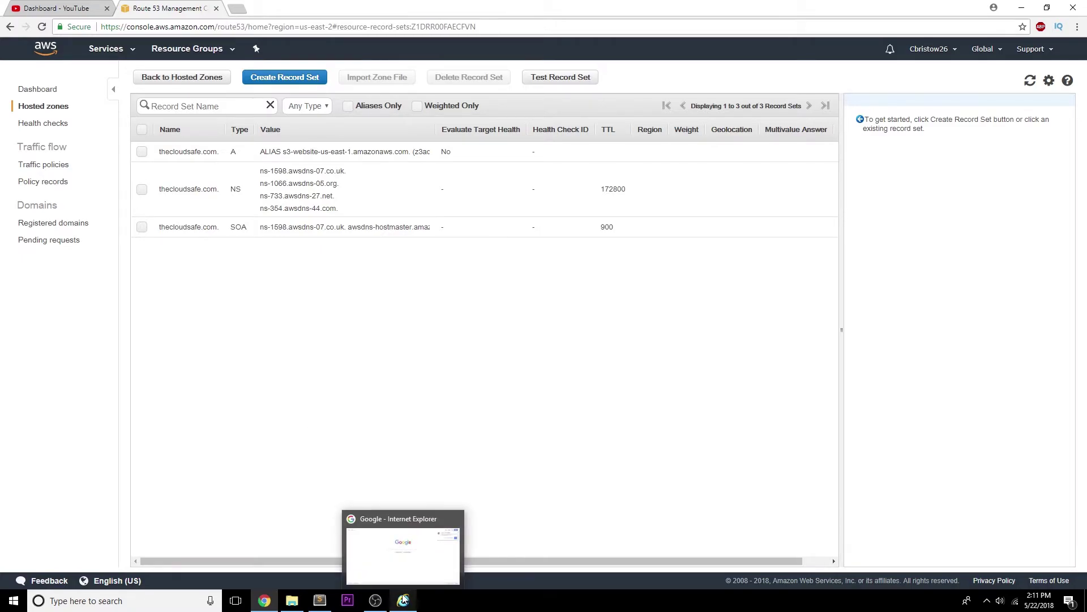
pyautogui.click(403, 487)
pyautogui.click(168, 23)
pyautogui.write('thel')
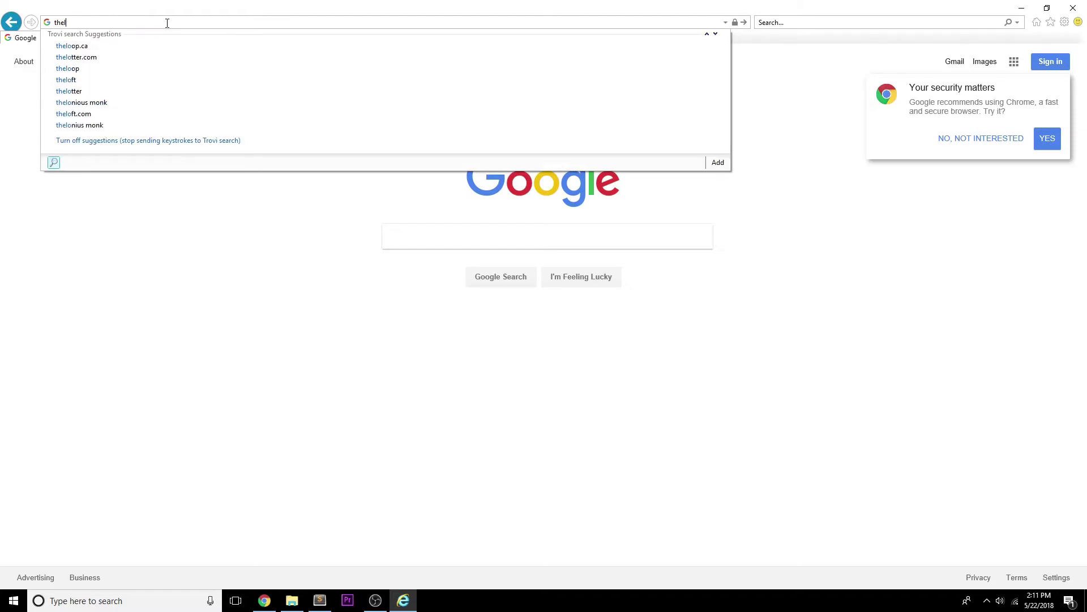
pyautogui.press('BackSpace')
pyautogui.write('cl')
pyautogui.press('Return')
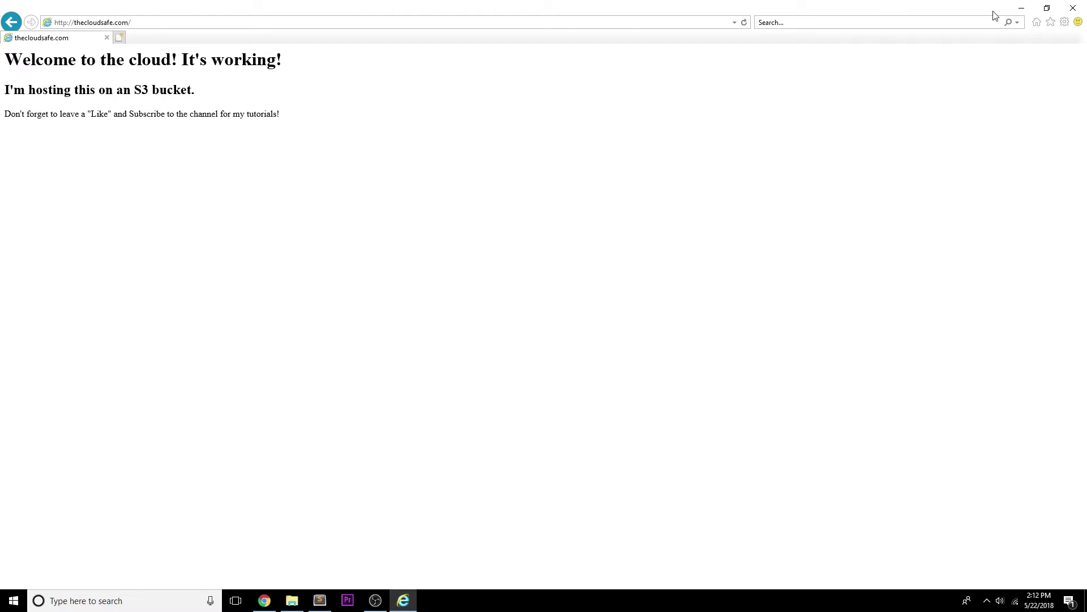
pyautogui.click(1019, 9)
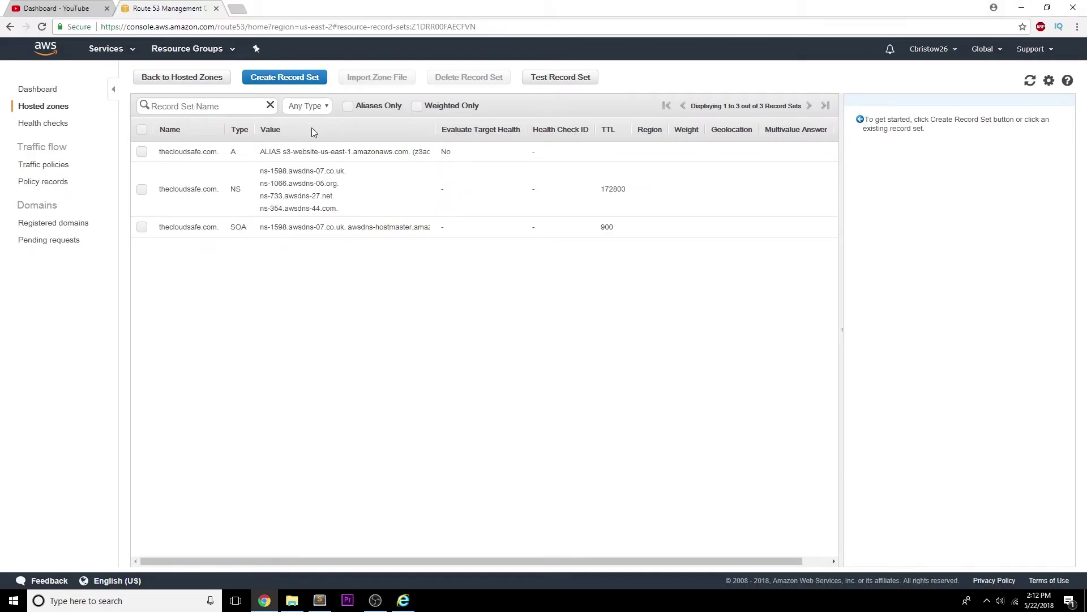
pyautogui.click(108, 48)
pyautogui.click(174, 258)
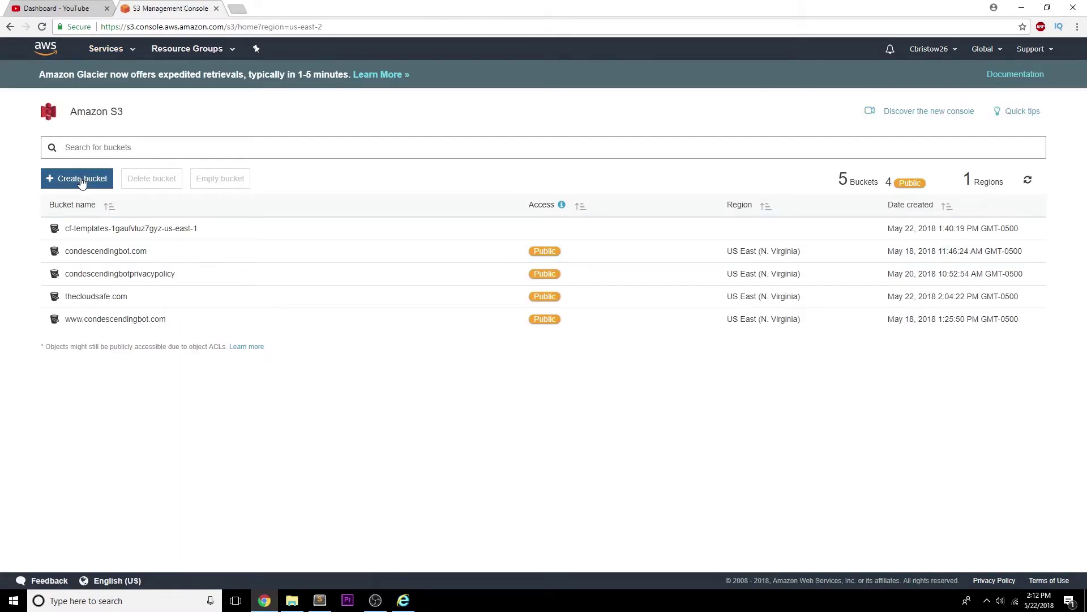
pyautogui.click(82, 180)
pyautogui.click(513, 199)
pyautogui.write('www')
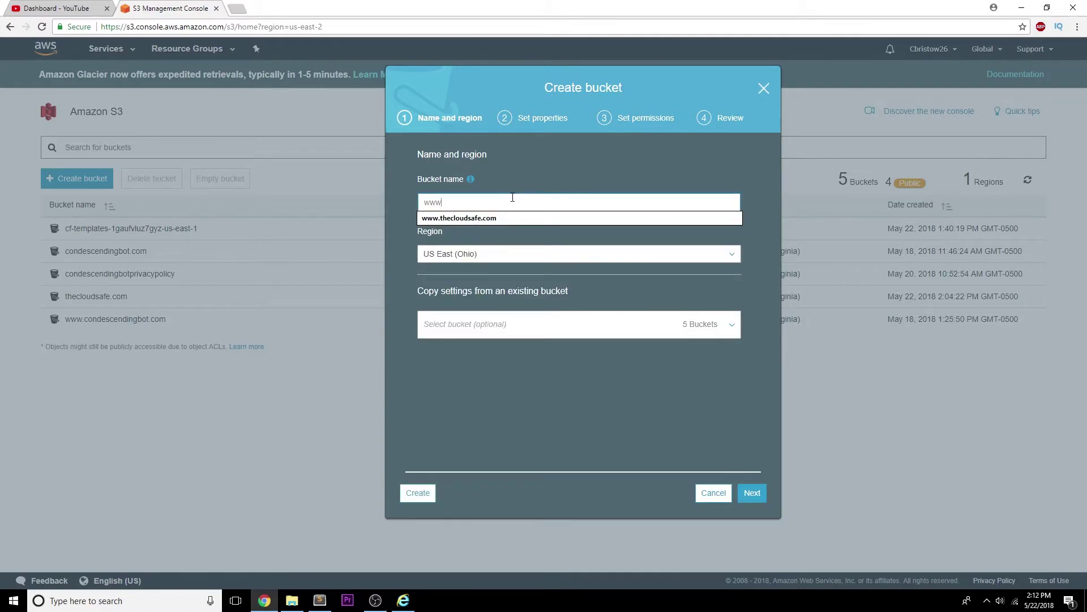
pyautogui.write('.')
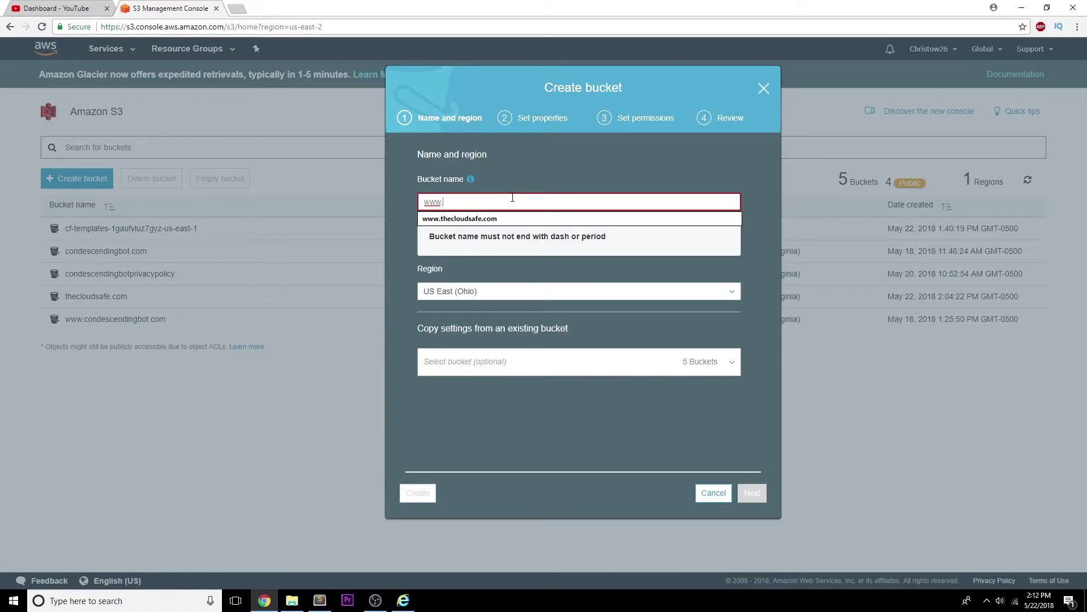
pyautogui.write('the')
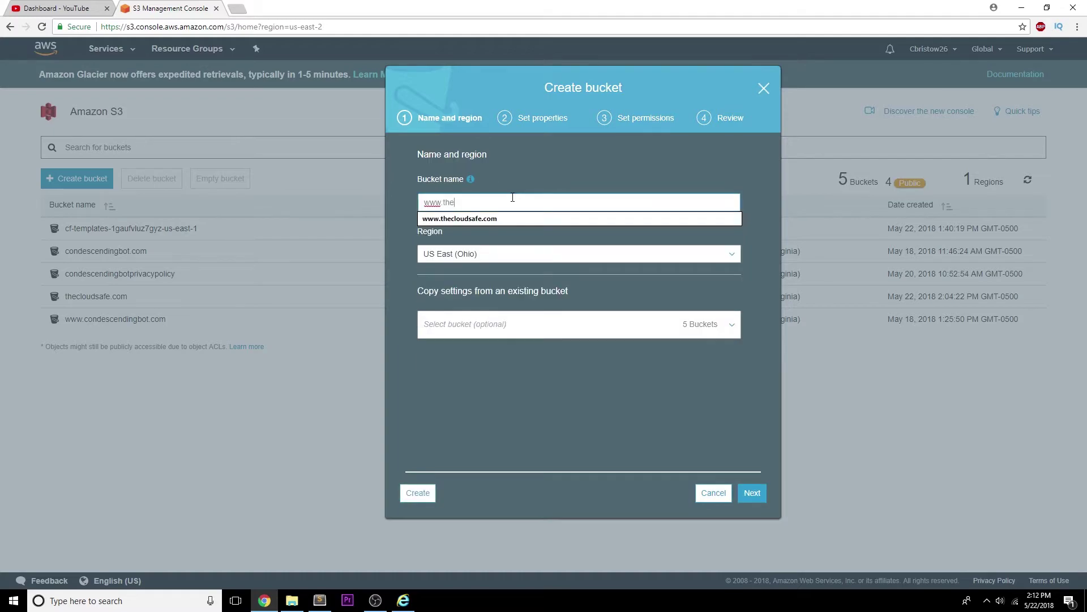
pyautogui.write('cloudsafe.com')
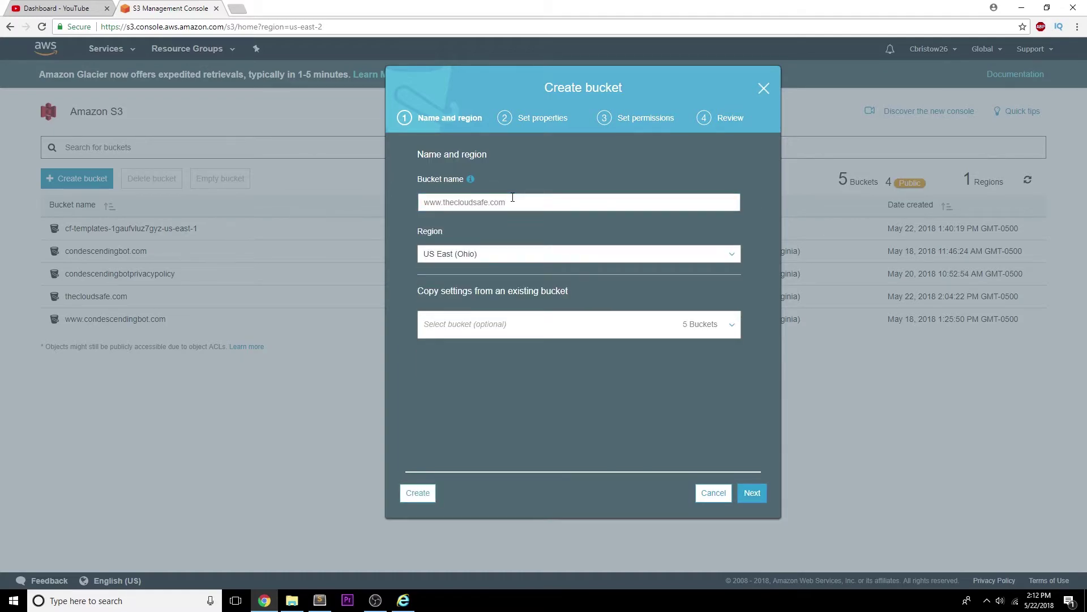
pyautogui.click(492, 253)
pyautogui.scroll(-2, 488, 371)
pyautogui.click(487, 397)
pyautogui.click(757, 502)
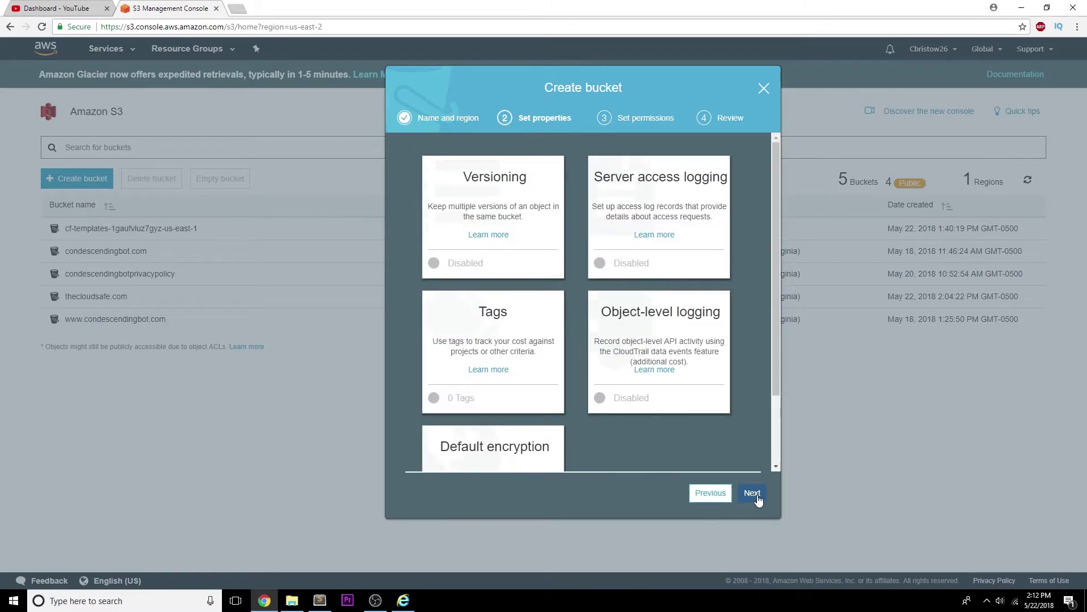
# Keep the default bucket properties, grant public read access to the bucket, and create it.
pyautogui.click(752, 493)
pyautogui.click(538, 333)
pyautogui.click(527, 371)
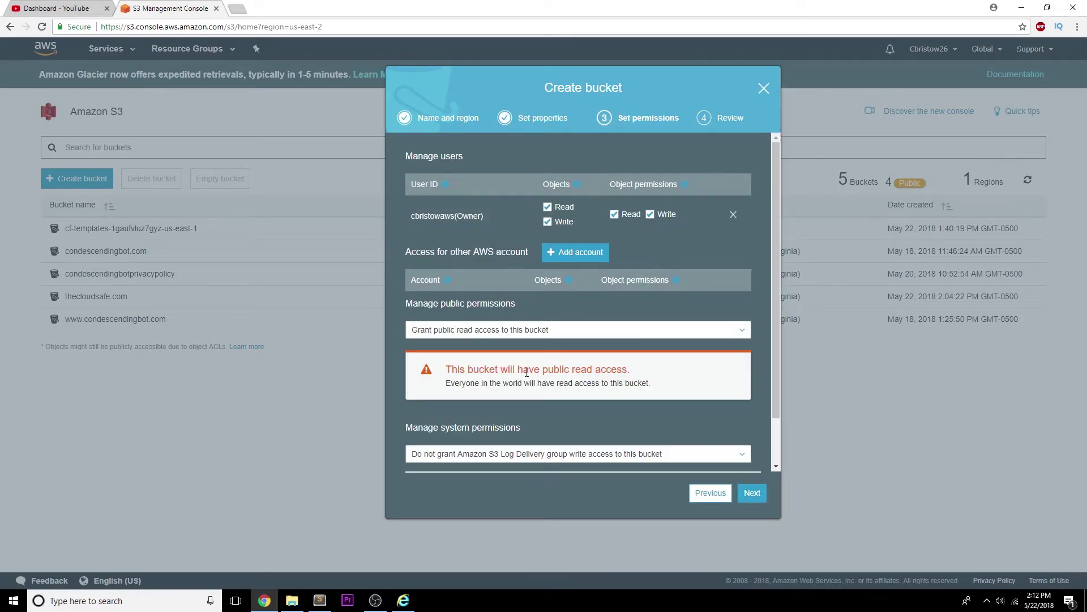
pyautogui.click(753, 493)
pyautogui.click(742, 492)
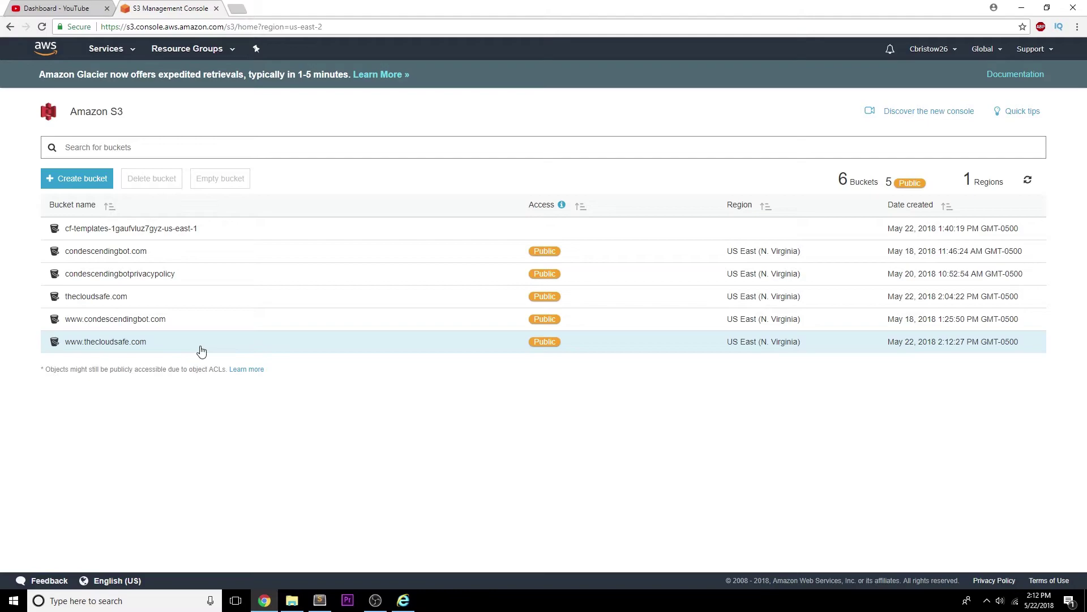
pyautogui.click(125, 342)
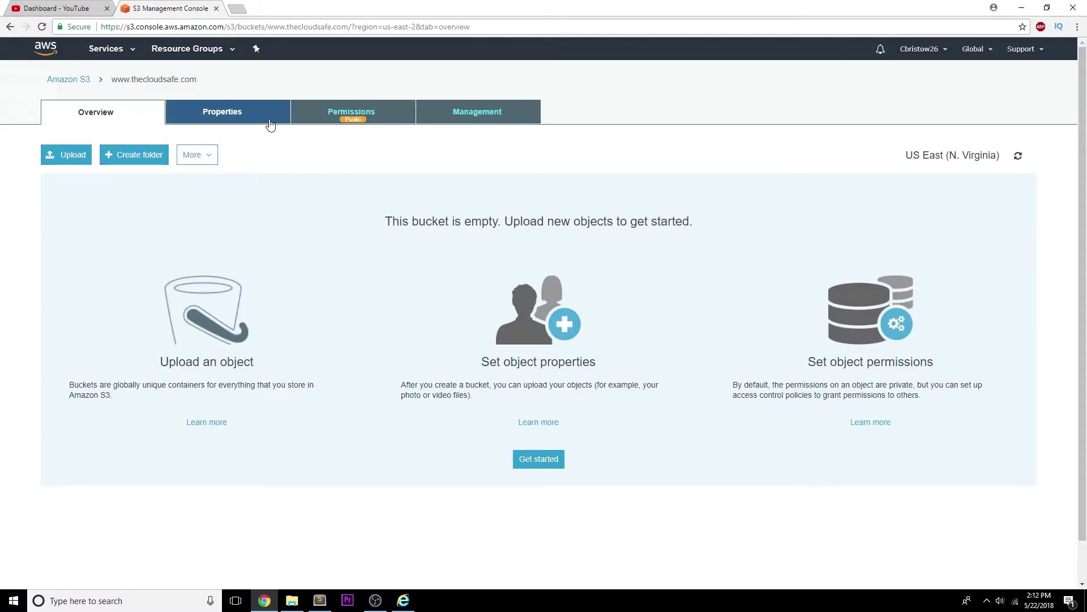
pyautogui.click(307, 119)
pyautogui.click(265, 116)
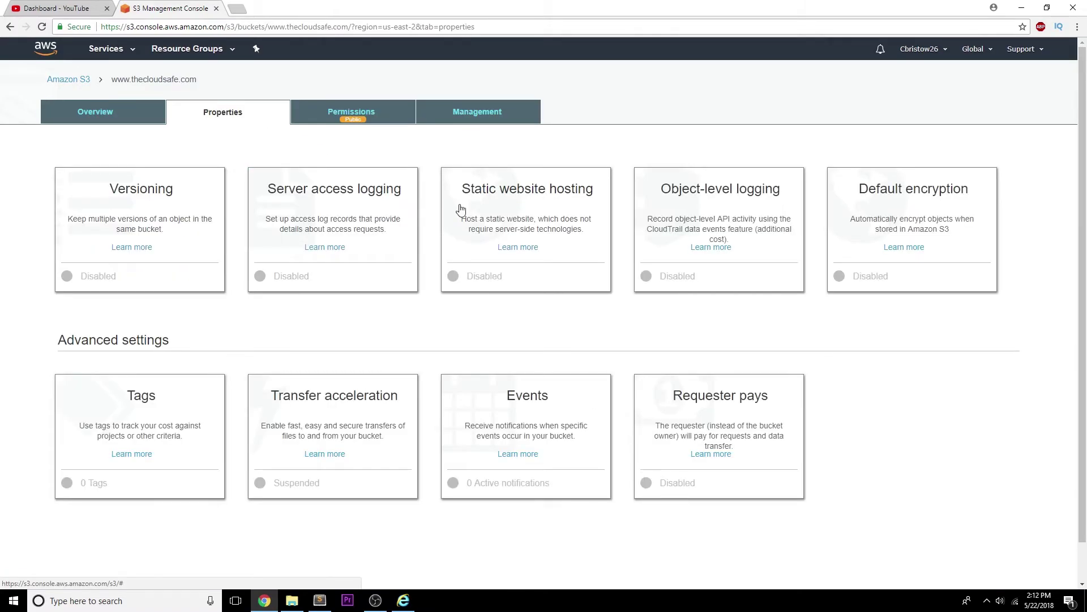
pyautogui.click(532, 216)
# Redirect the bucket's requests to the target thecloudsafe.com, leave the protocol blank, and save the hosting settings.
pyautogui.scroll(-2, 532, 215)
pyautogui.click(519, 154)
pyautogui.click(526, 197)
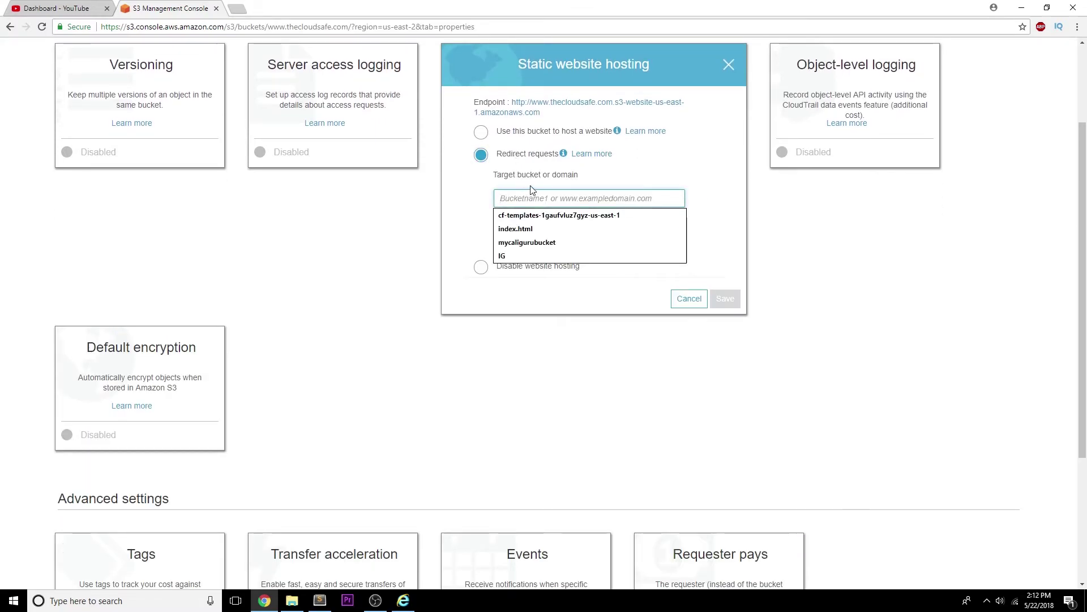
pyautogui.click(533, 184)
pyautogui.click(535, 198)
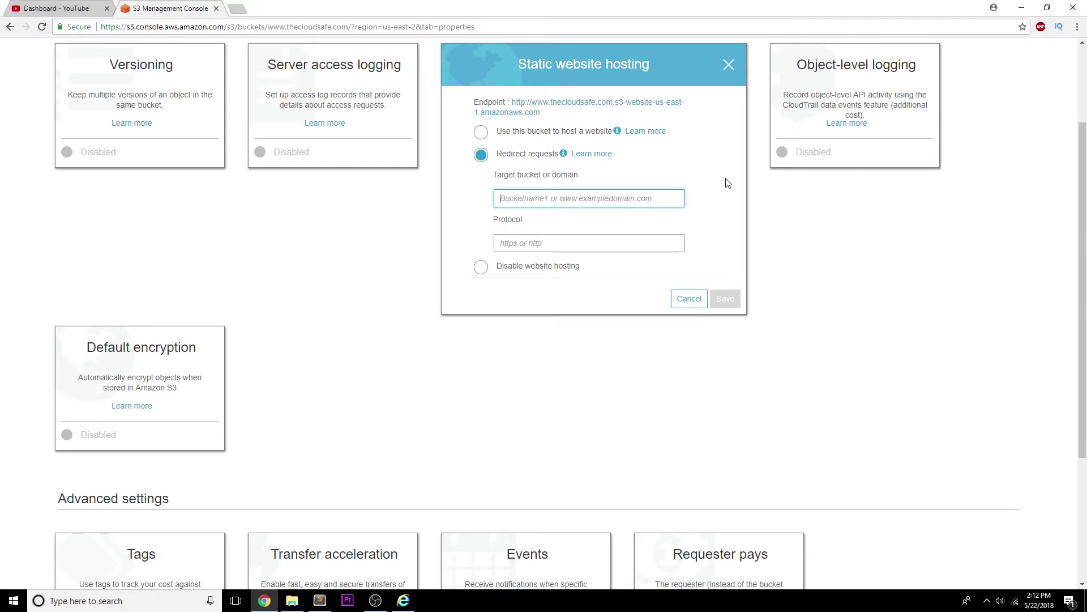
pyautogui.press('BackSpace')
pyautogui.write('thecloudsafe.com')
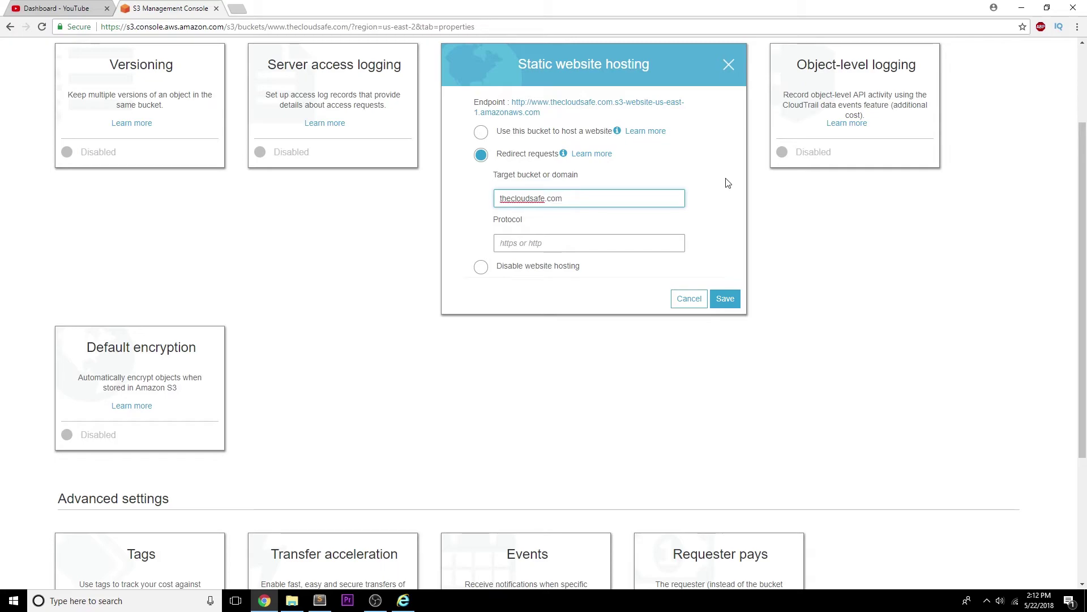
pyautogui.click(725, 299)
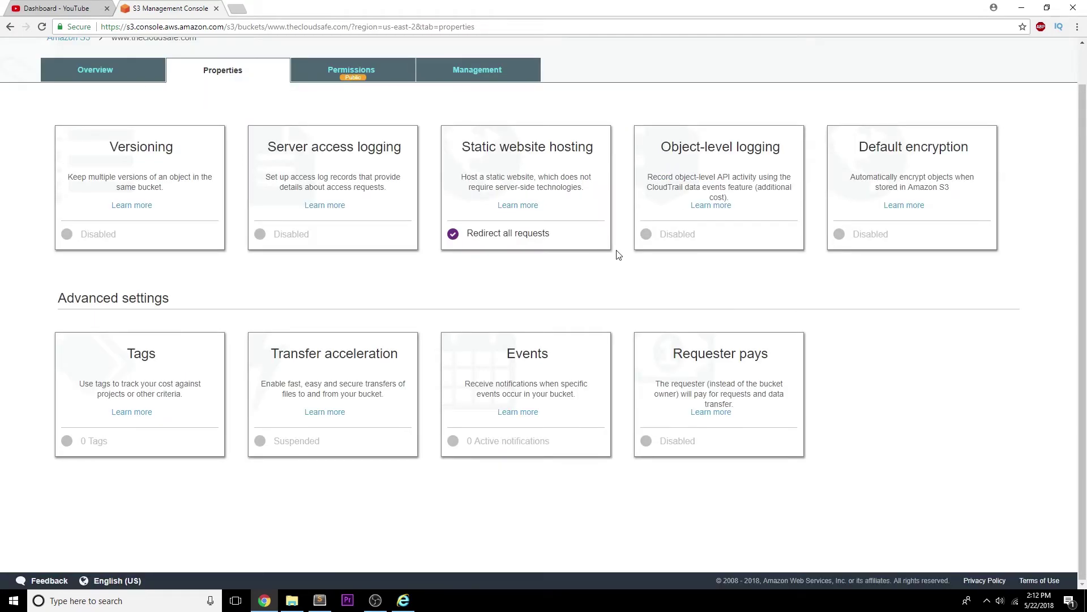
# Reopen the static website hosting settings to review the redirect target and endpoint.
pyautogui.click(536, 196)
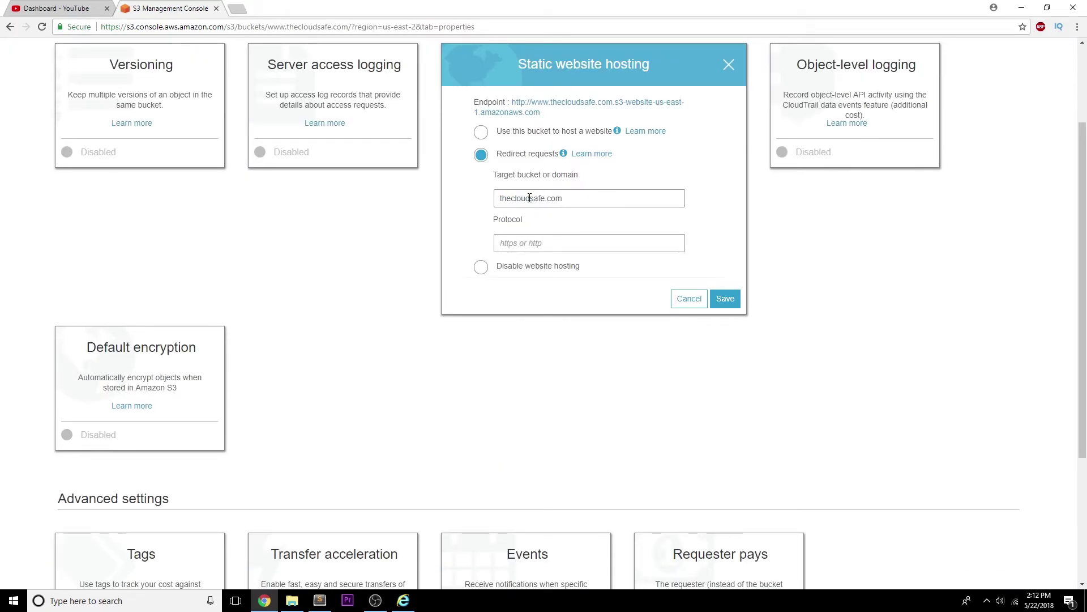
pyautogui.scroll(2, 556, 199)
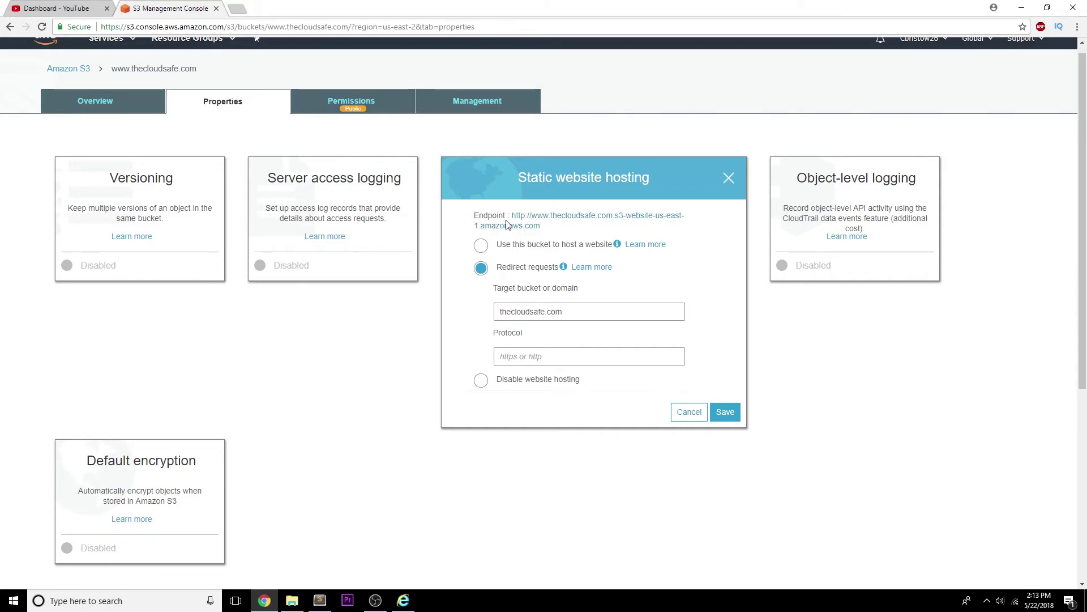
pyautogui.scroll(1, 333, 117)
# Switch to the Route 53 service and open the record sets of the thecloudsafe.com hosted zone.
pyautogui.click(101, 47)
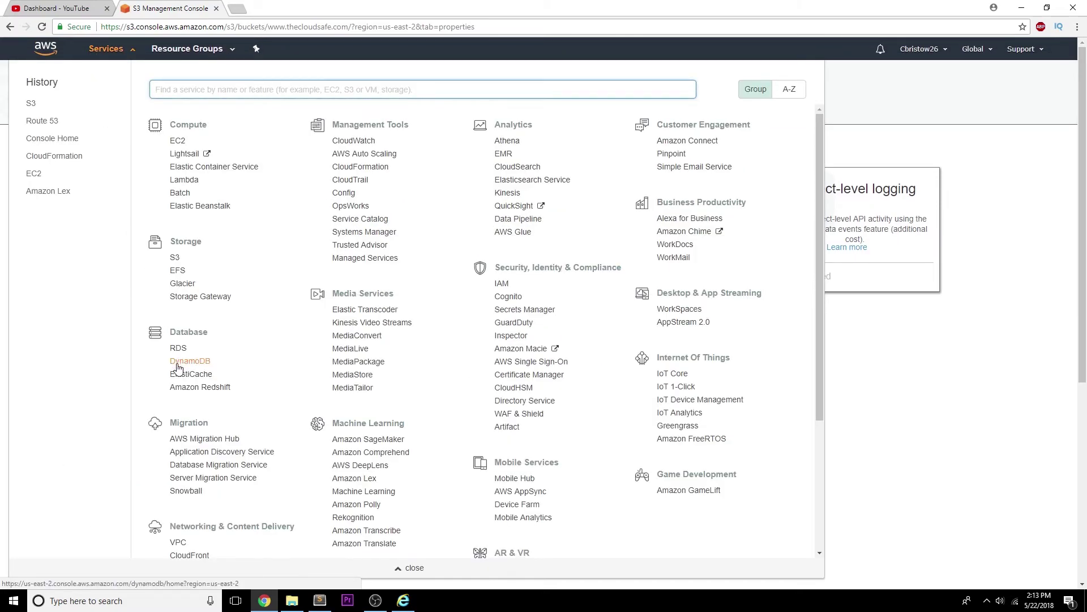
pyautogui.scroll(-2, 193, 465)
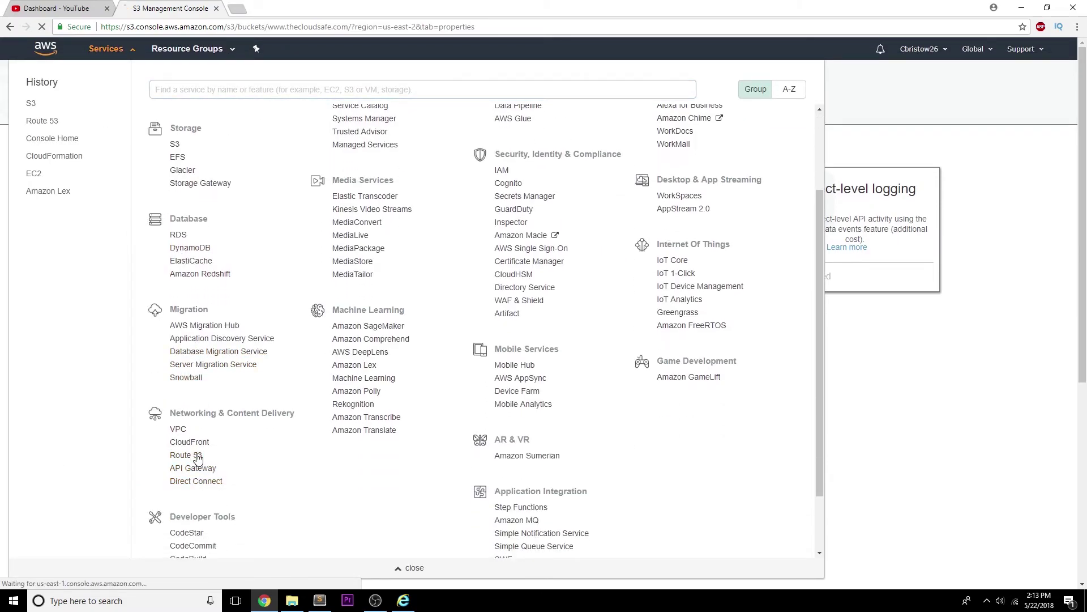
pyautogui.click(195, 454)
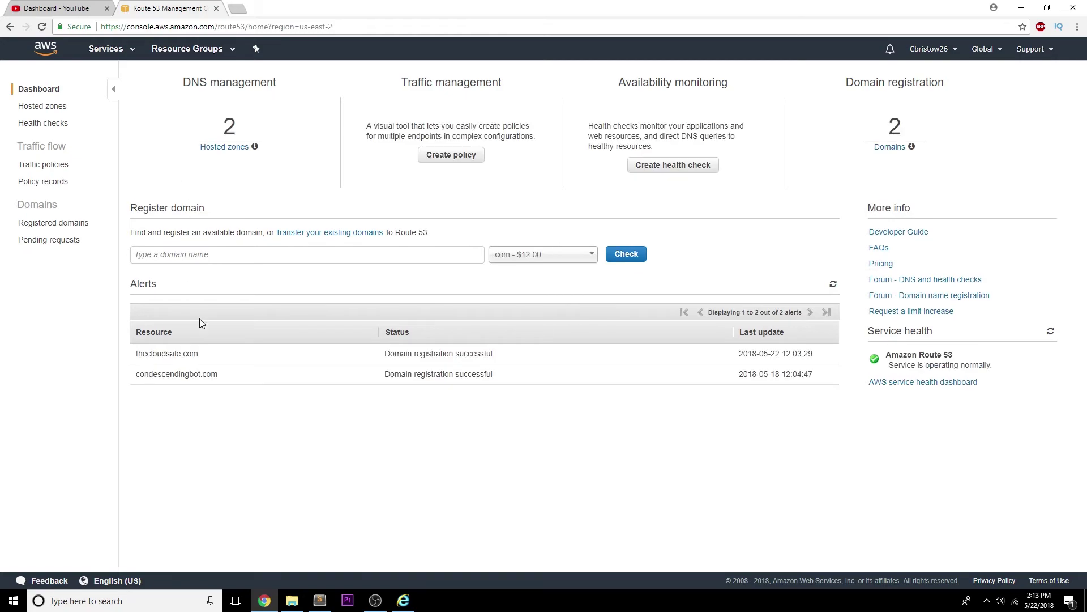
pyautogui.click(43, 106)
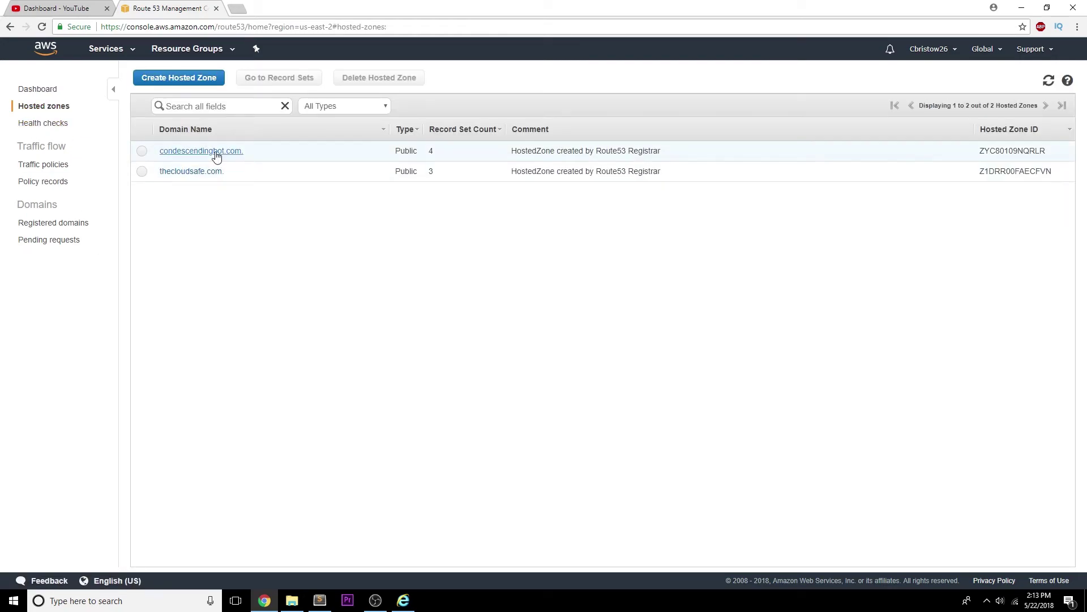
pyautogui.click(215, 172)
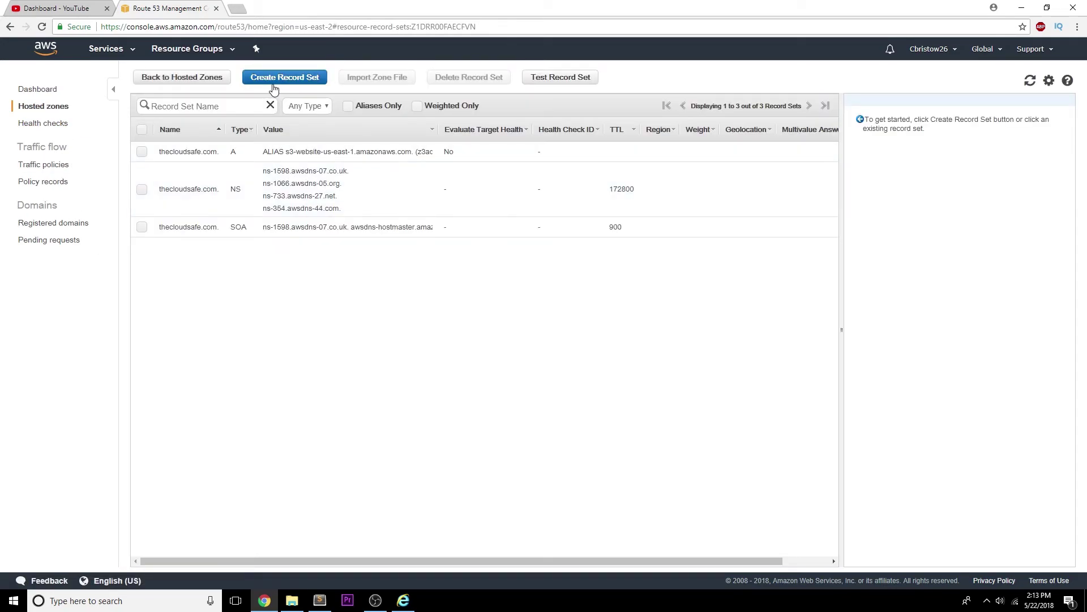
pyautogui.click(285, 77)
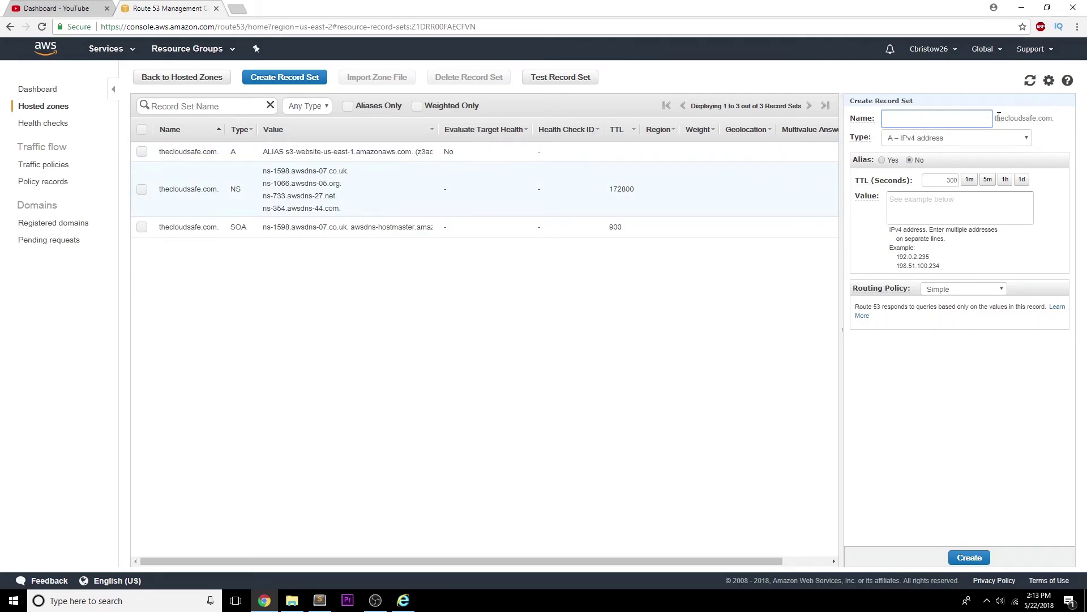
pyautogui.click(956, 139)
pyautogui.click(927, 153)
pyautogui.click(990, 118)
pyautogui.write('www.')
pyautogui.click(890, 160)
pyautogui.click(942, 181)
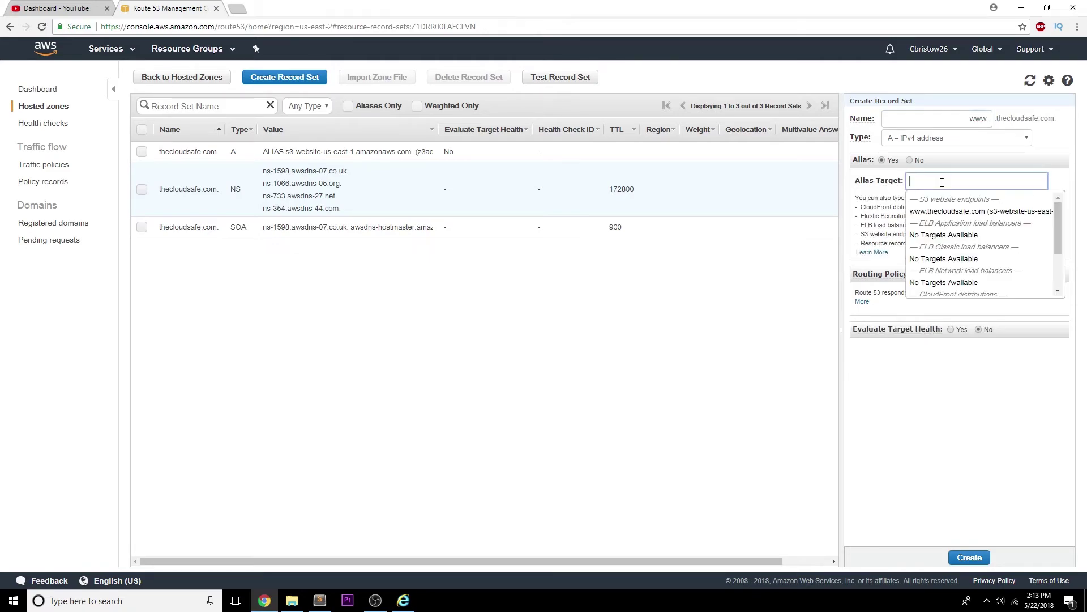
pyautogui.click(956, 211)
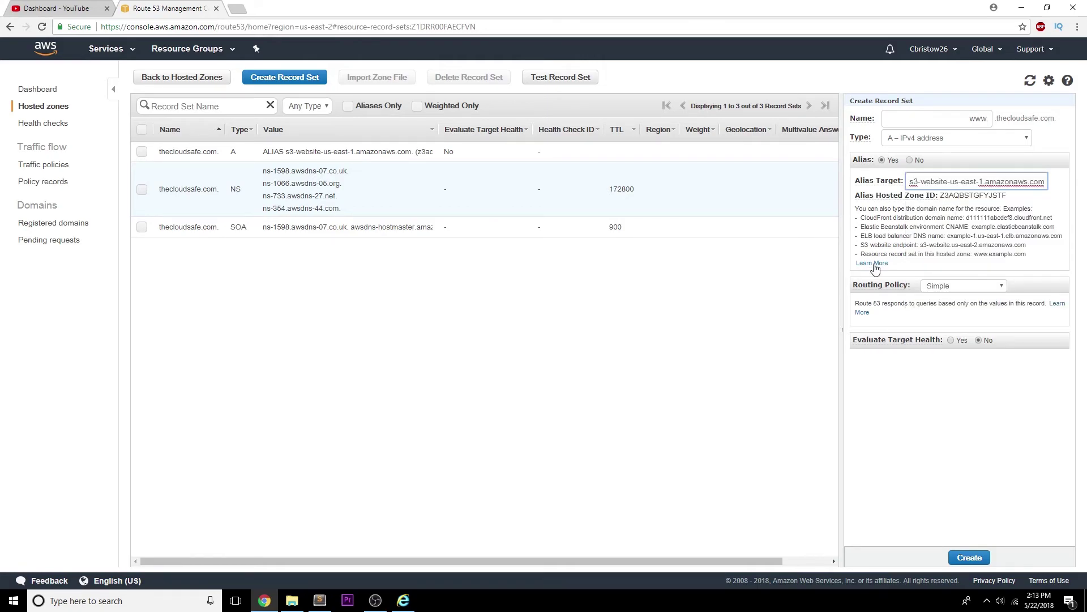
pyautogui.moveTo(885, 345)
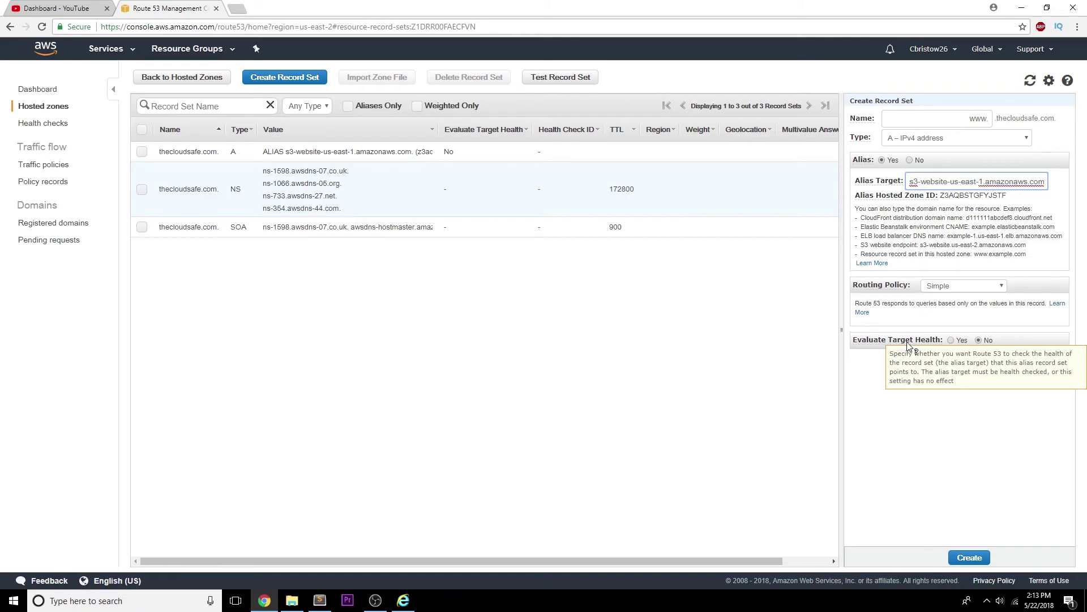
pyautogui.click(969, 558)
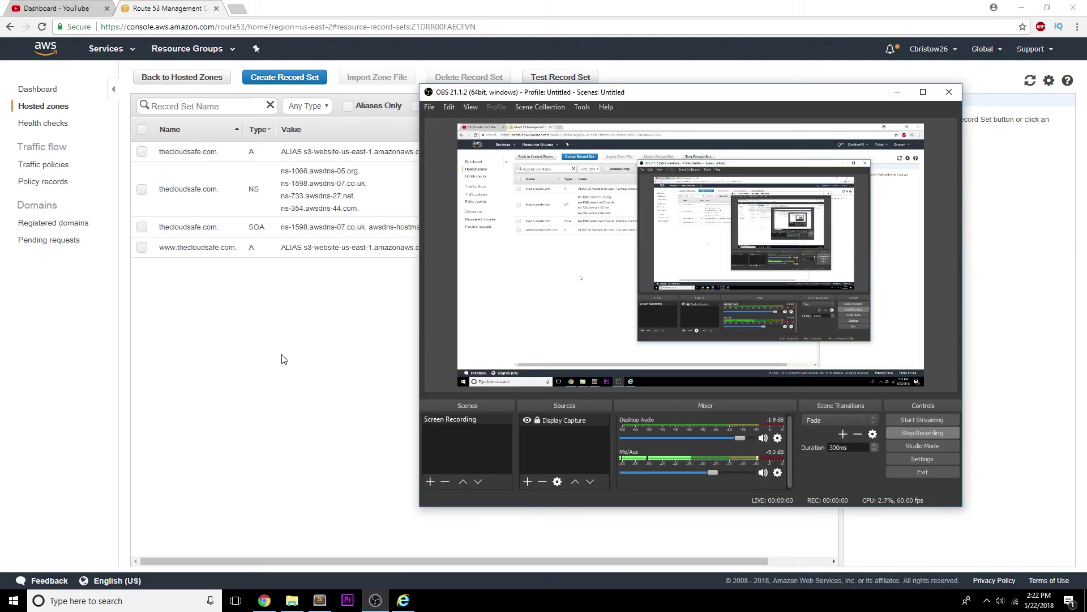
pyautogui.click(272, 357)
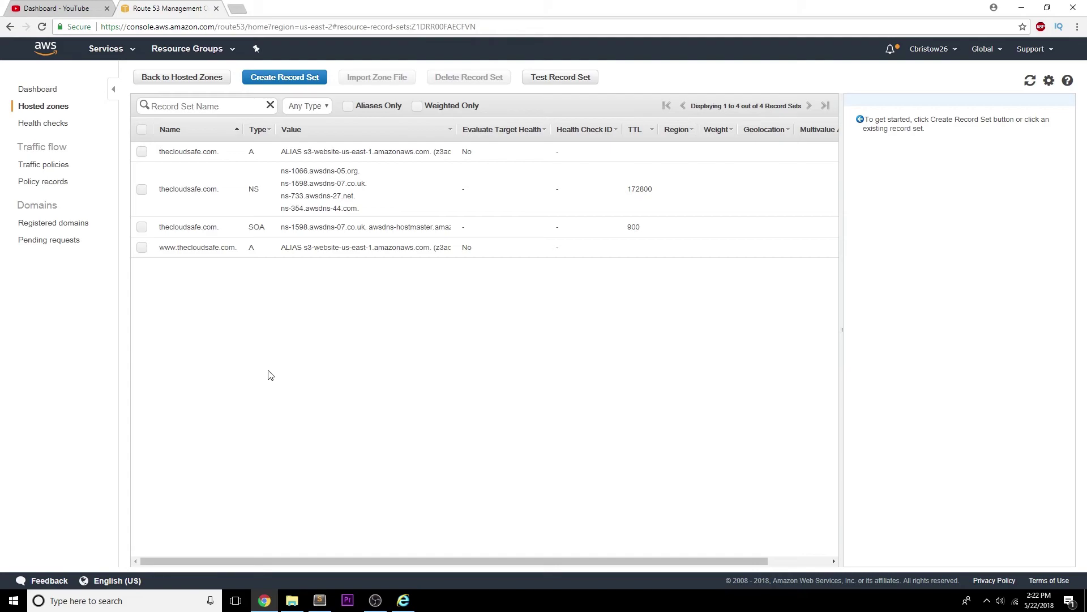
pyautogui.moveTo(396, 609)
pyautogui.click(407, 556)
pyautogui.click(184, 23)
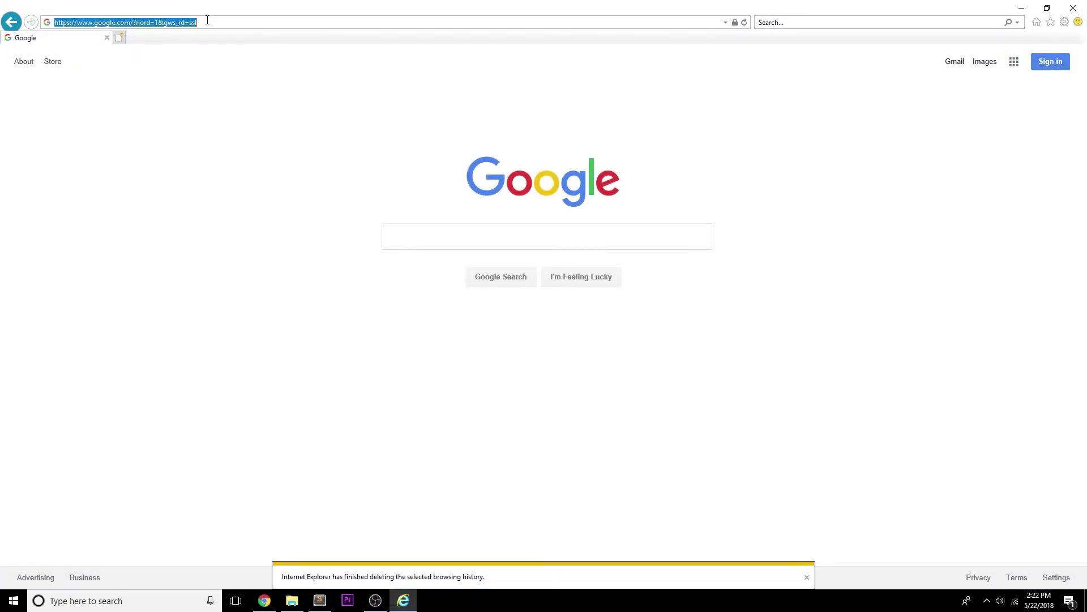
pyautogui.write('www.thecloudsafe.com')
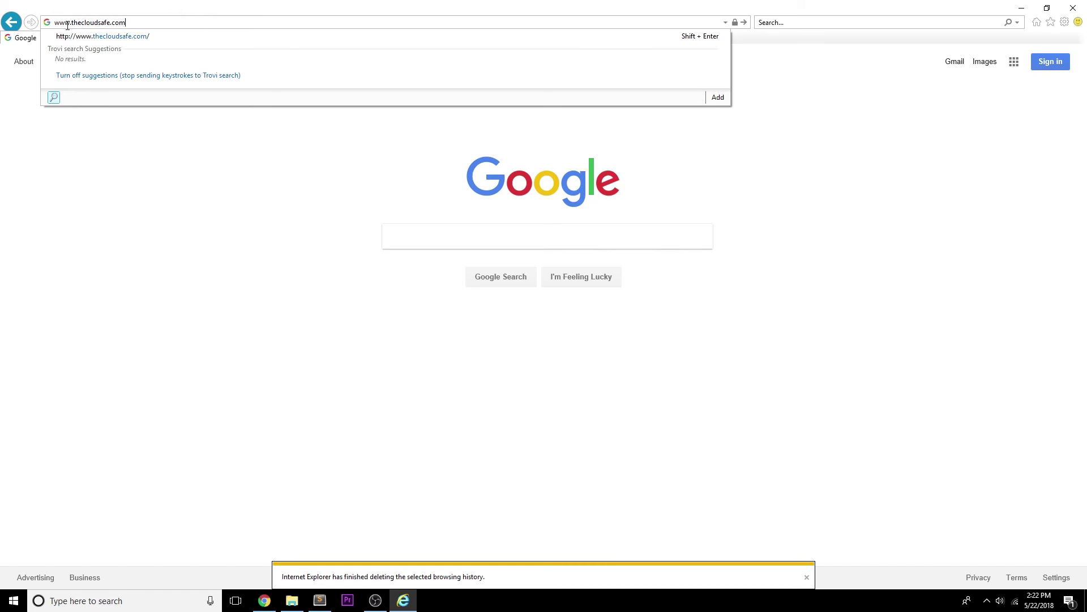
pyautogui.press('Return')
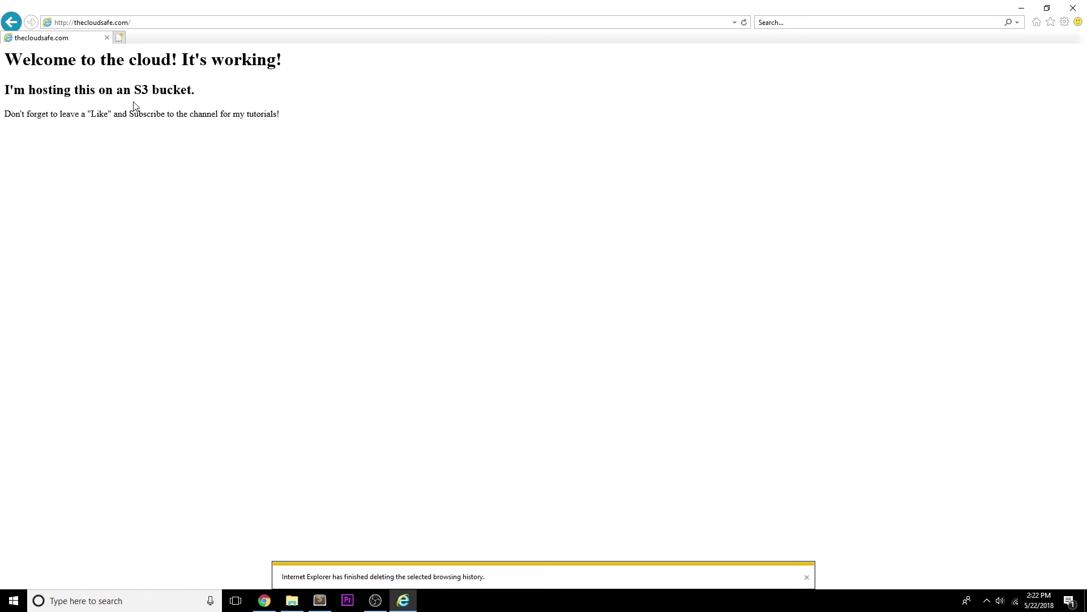
pyautogui.click(1074, 8)
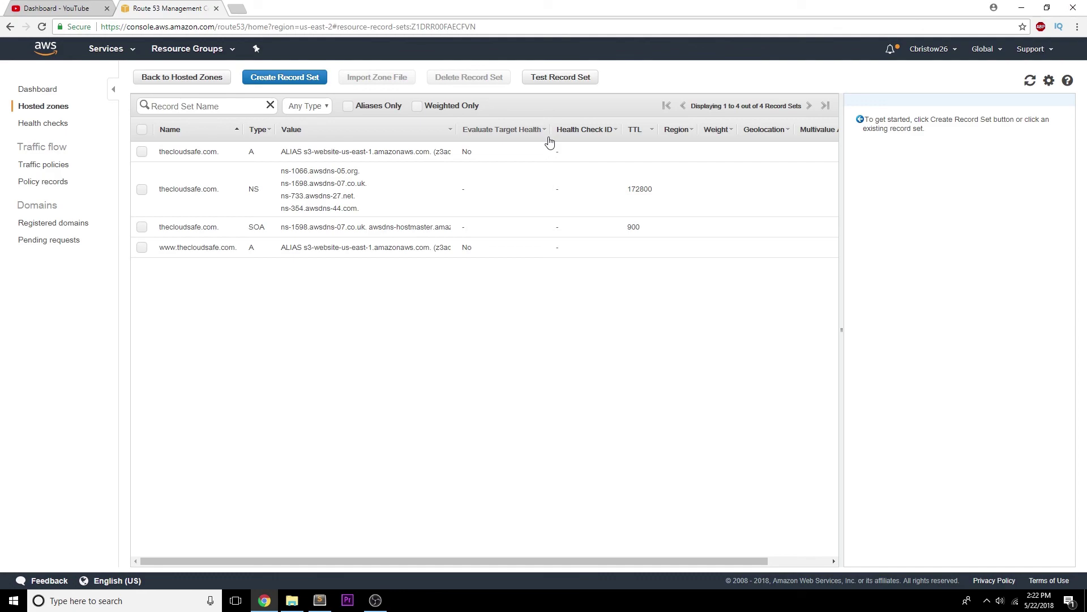